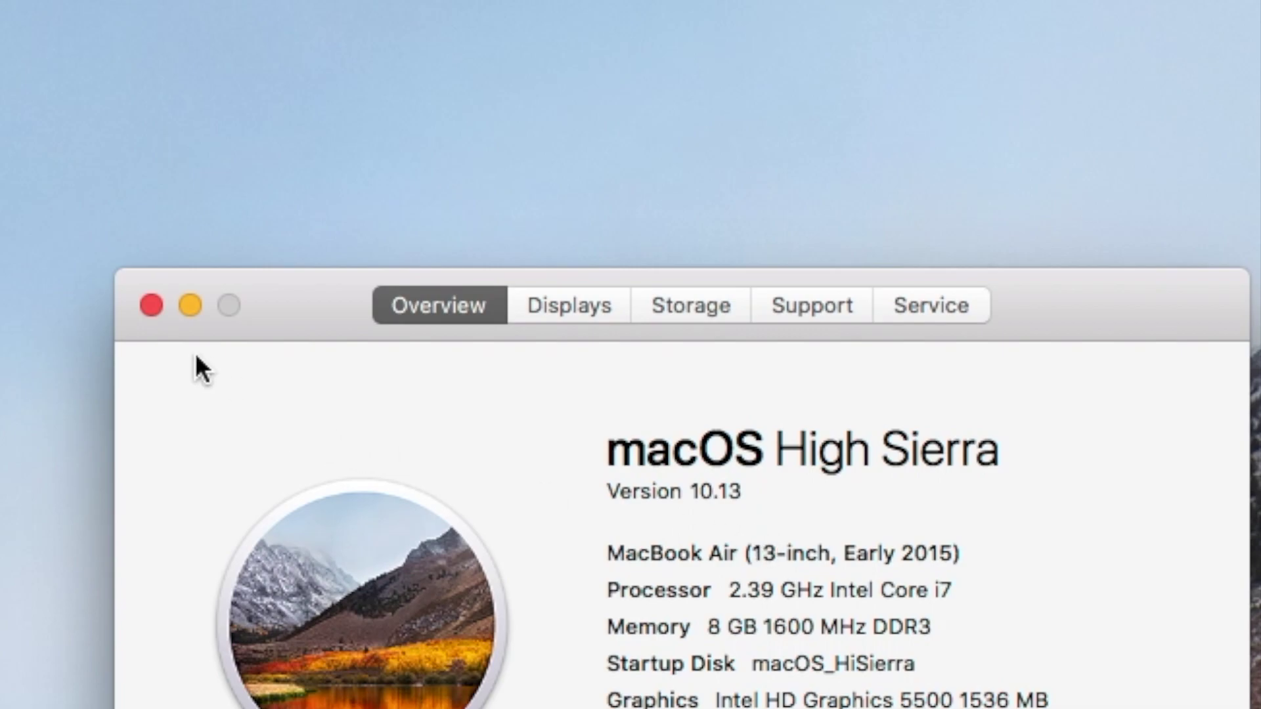
Close the About This Mac window showing macOS High Sierra 10.13.
click(151, 305)
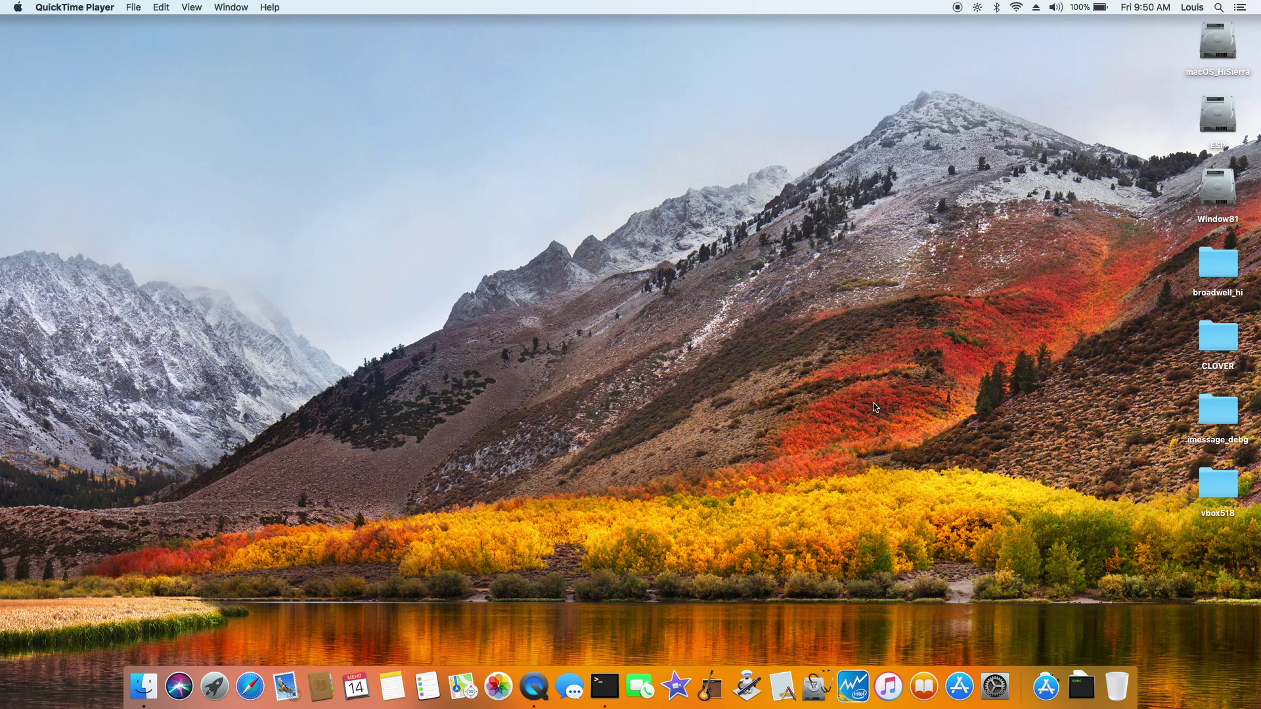
In a new Terminal window, run sudo nvram setting nv_disable=1, then begin nvram -p.
click(611, 684)
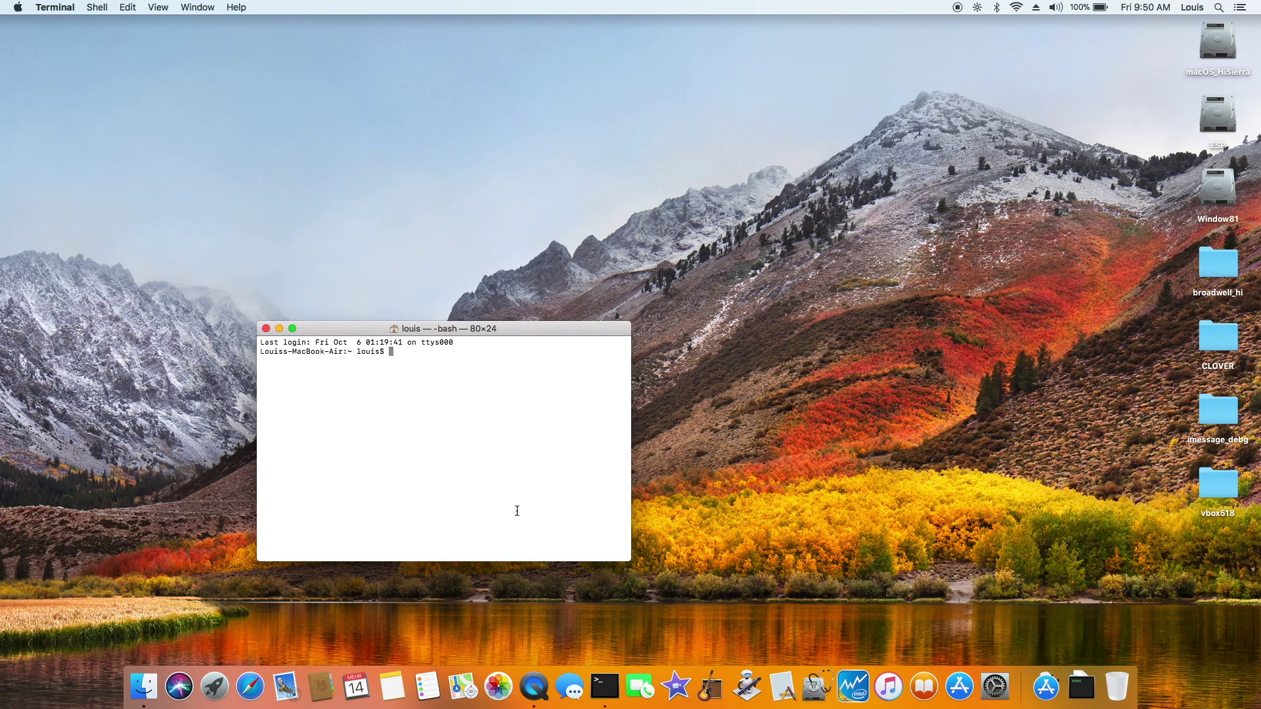
text(sudo nvf)
key(BackSpace)
text(ram)
text( High_Sierra = 10.13)
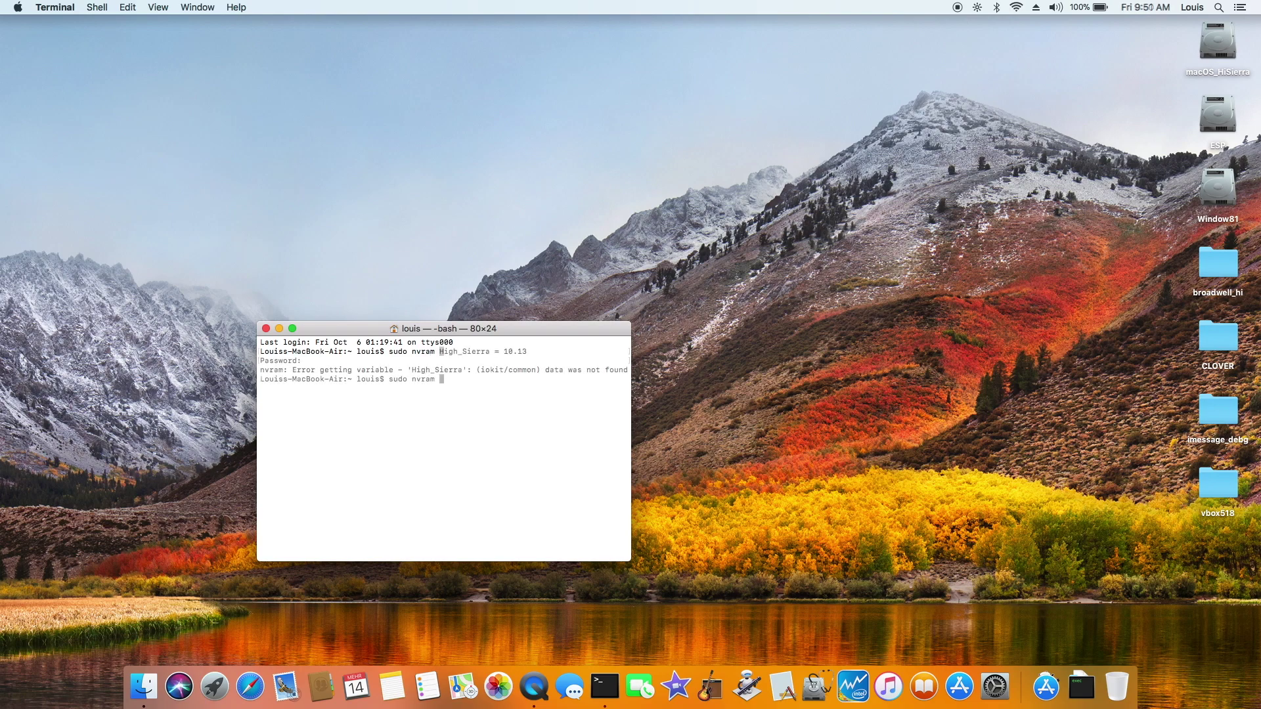
text(n)
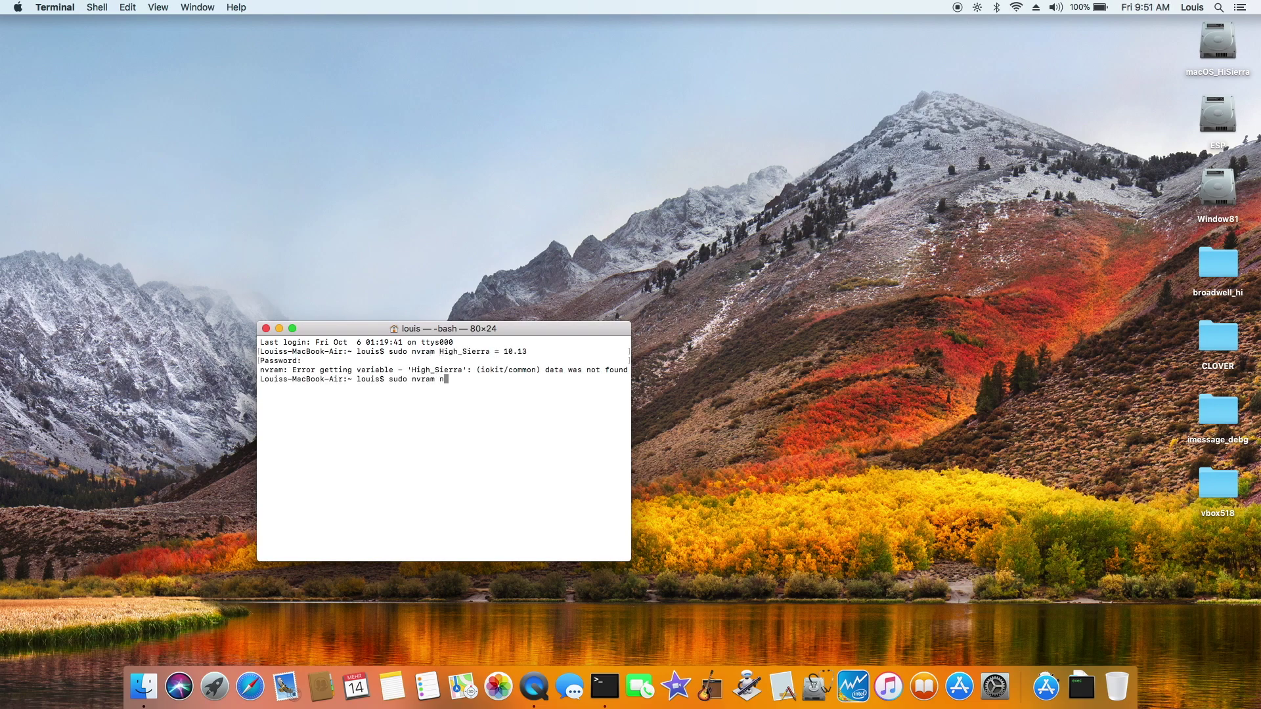
text(v_disable=1)
key(Return)
text(nvram)
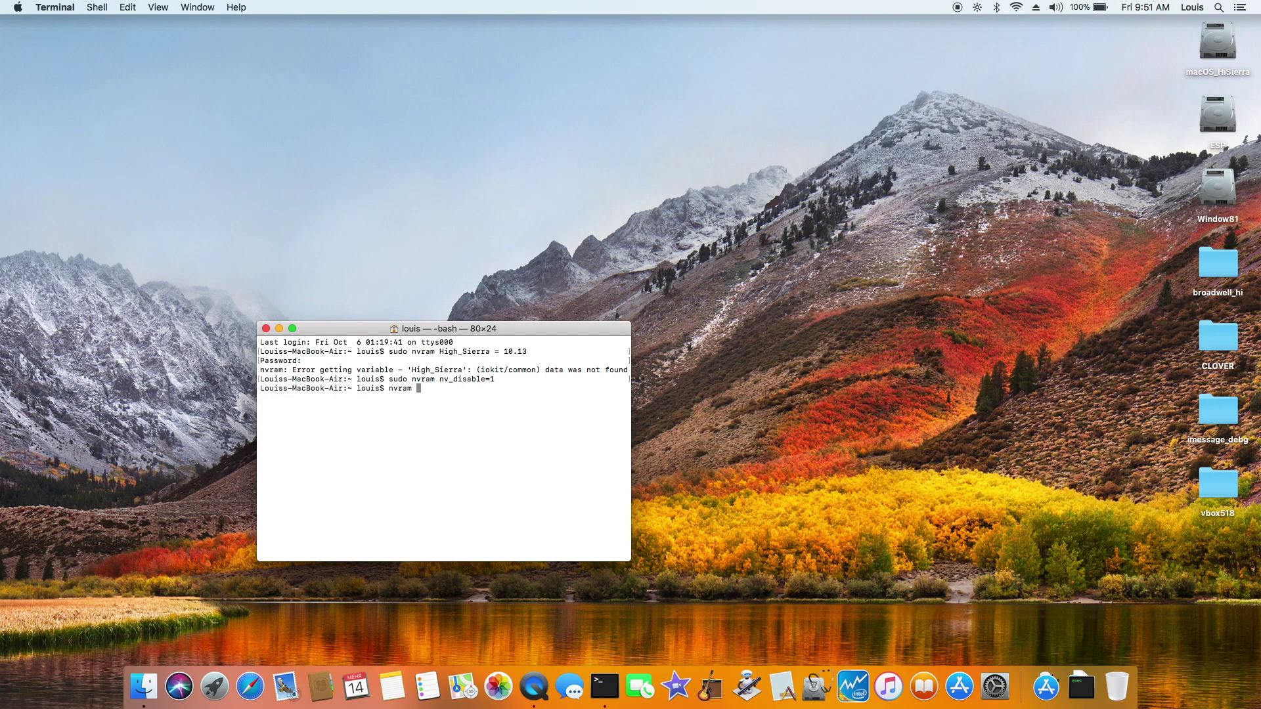
text( -p)
key(Return)
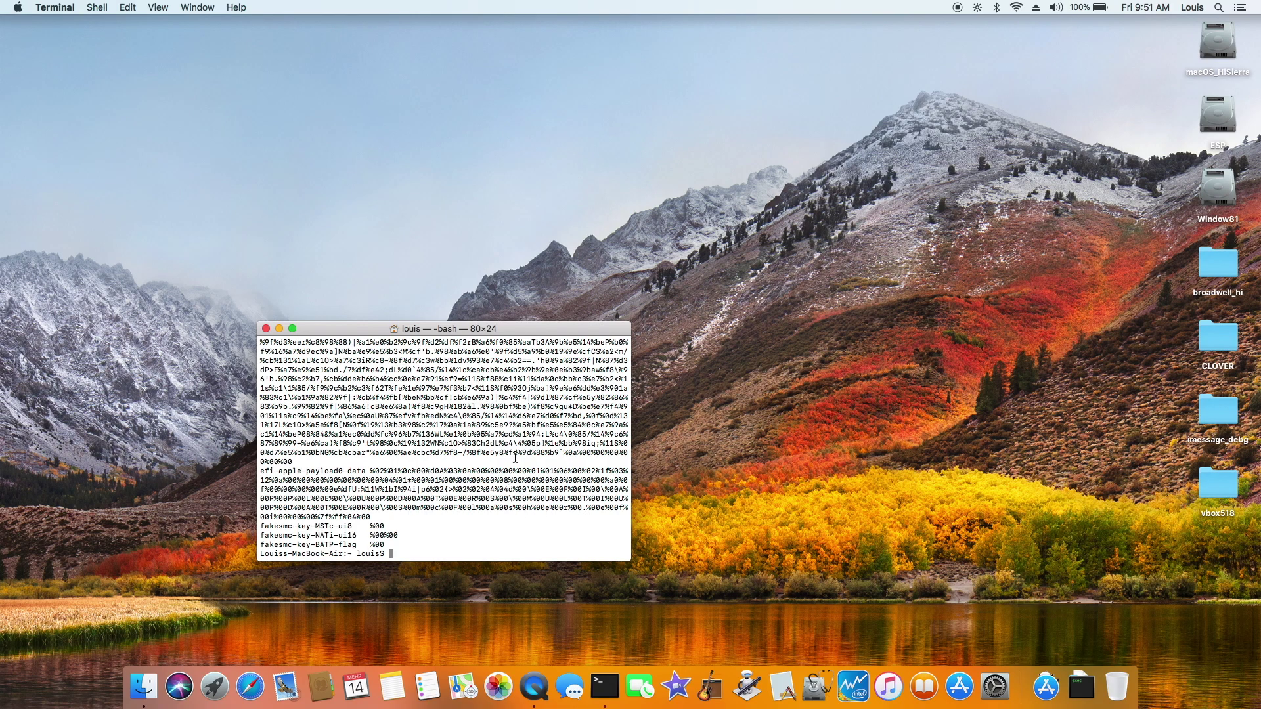
scroll(514, 459, up, 10)
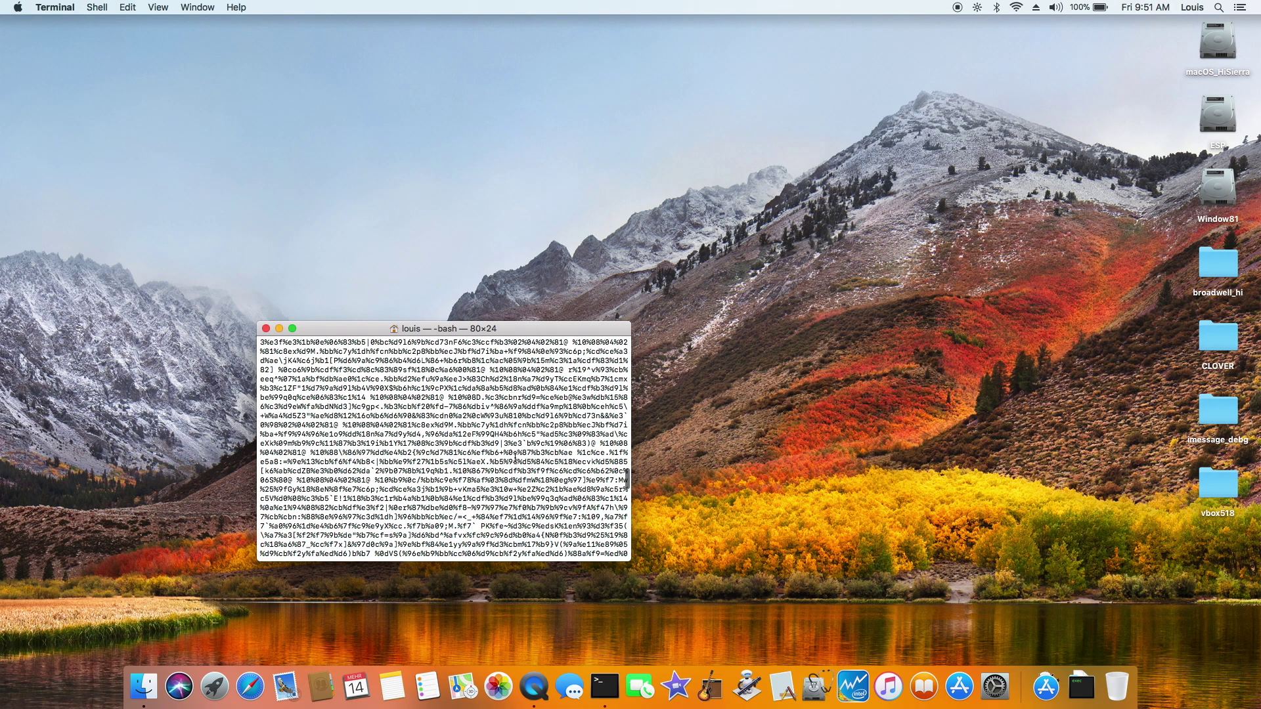
scroll(515, 459, up, 10)
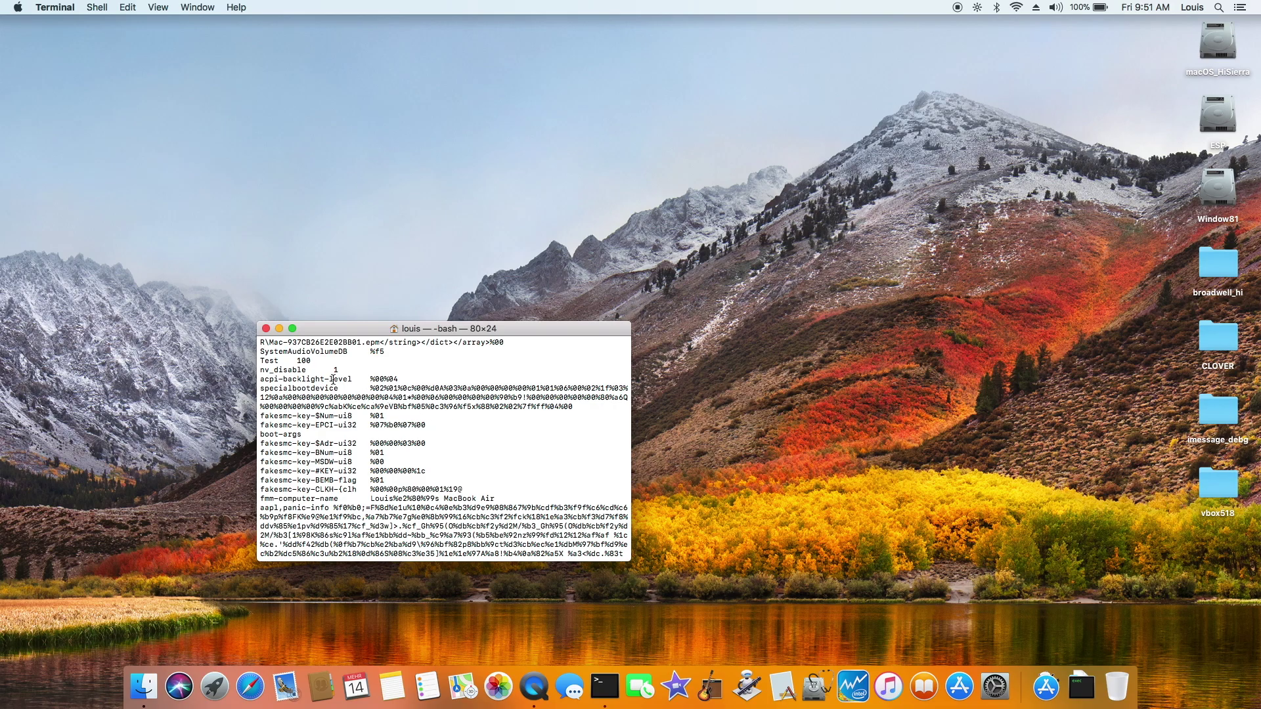
scroll(372, 397, down, 10)
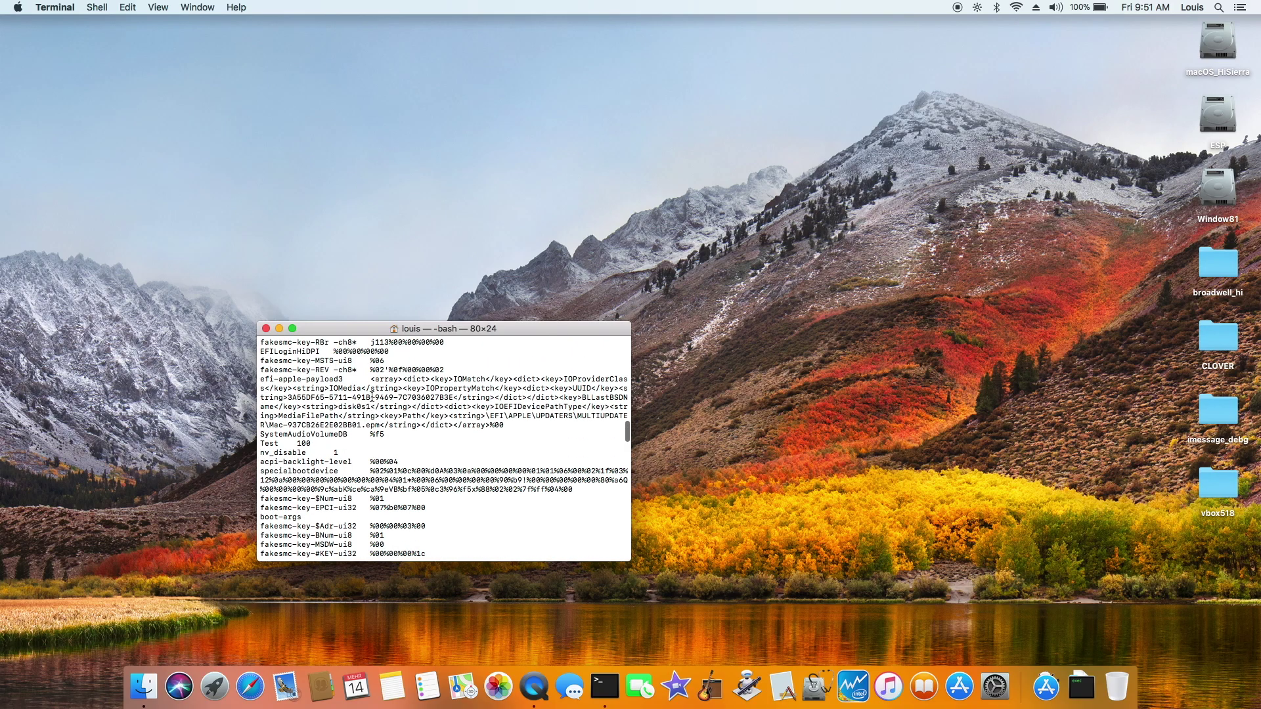
scroll(373, 398, down, 10)
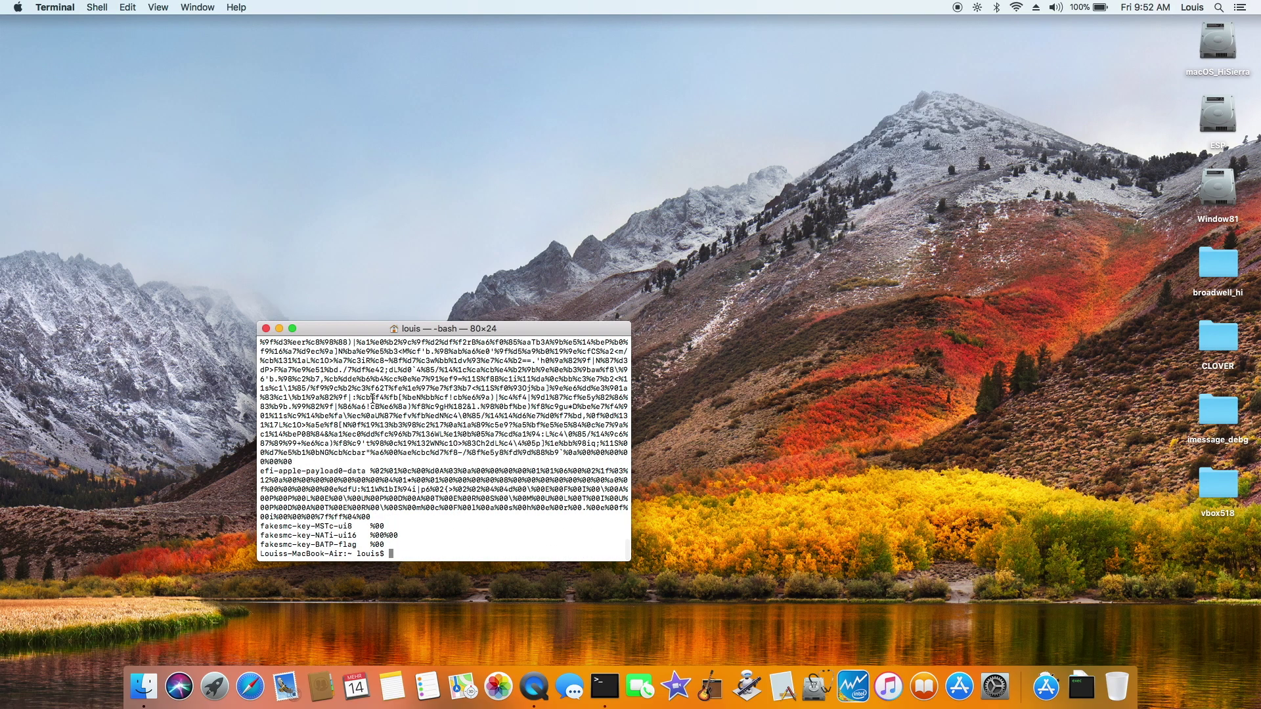
Close Terminal and launch iMessageDebug from the Applications stack, moving its window up-left.
click(266, 329)
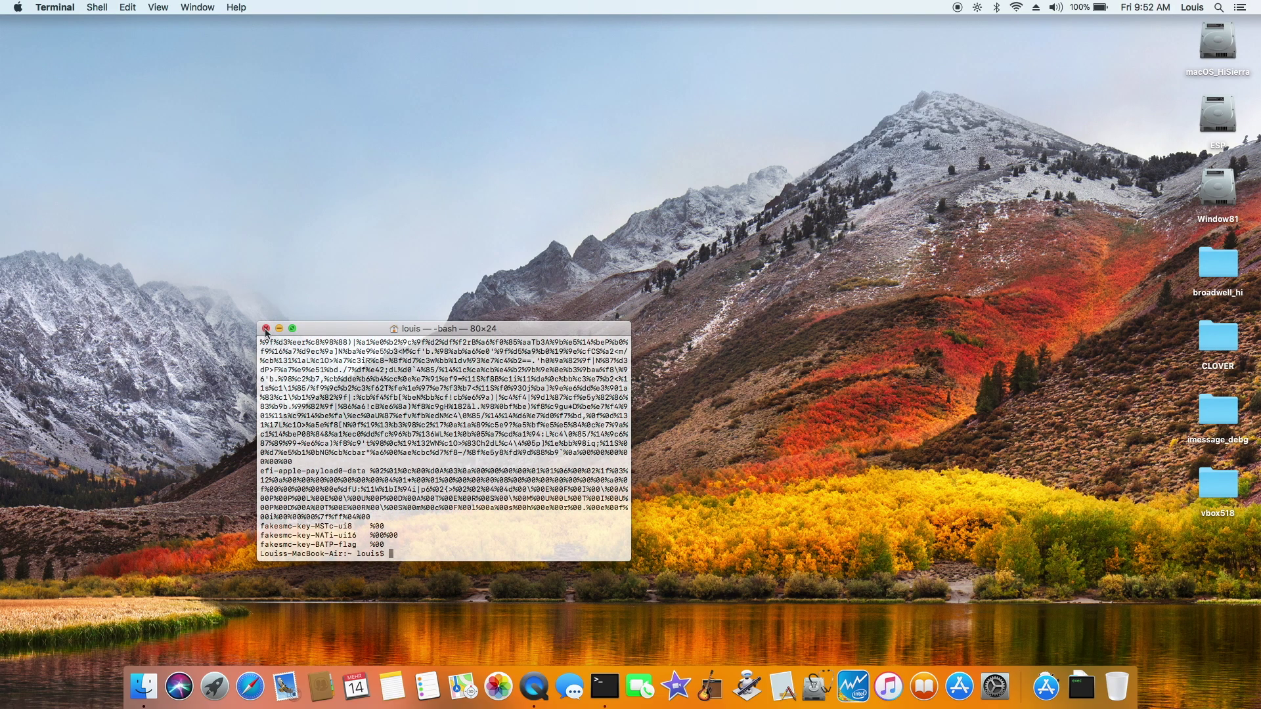
click(1080, 684)
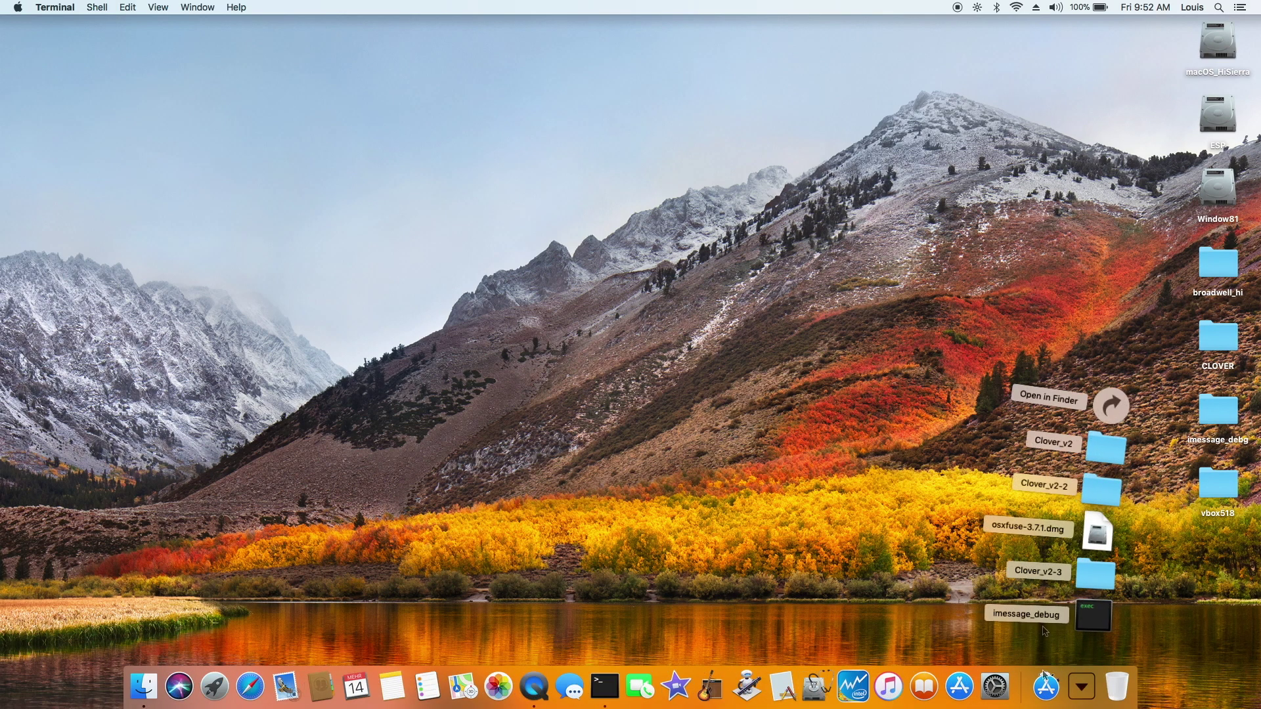
click(1047, 684)
click(936, 328)
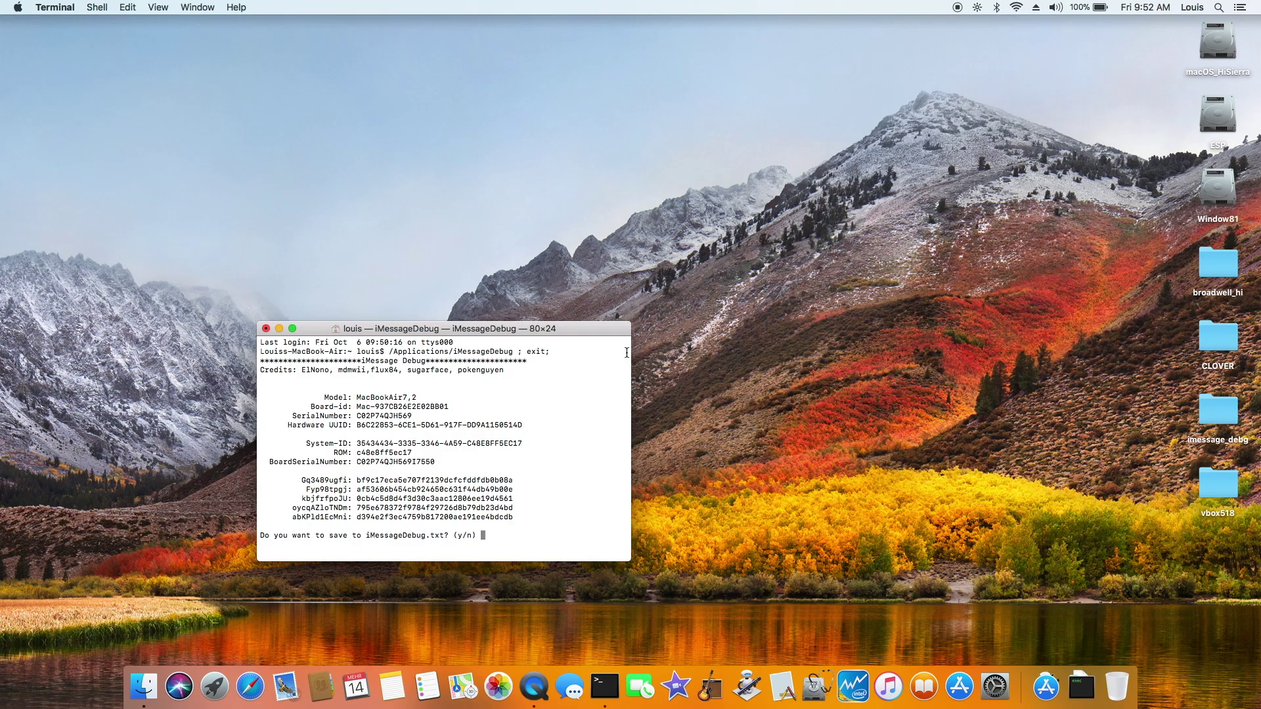
drag(542, 329, 485, 250)
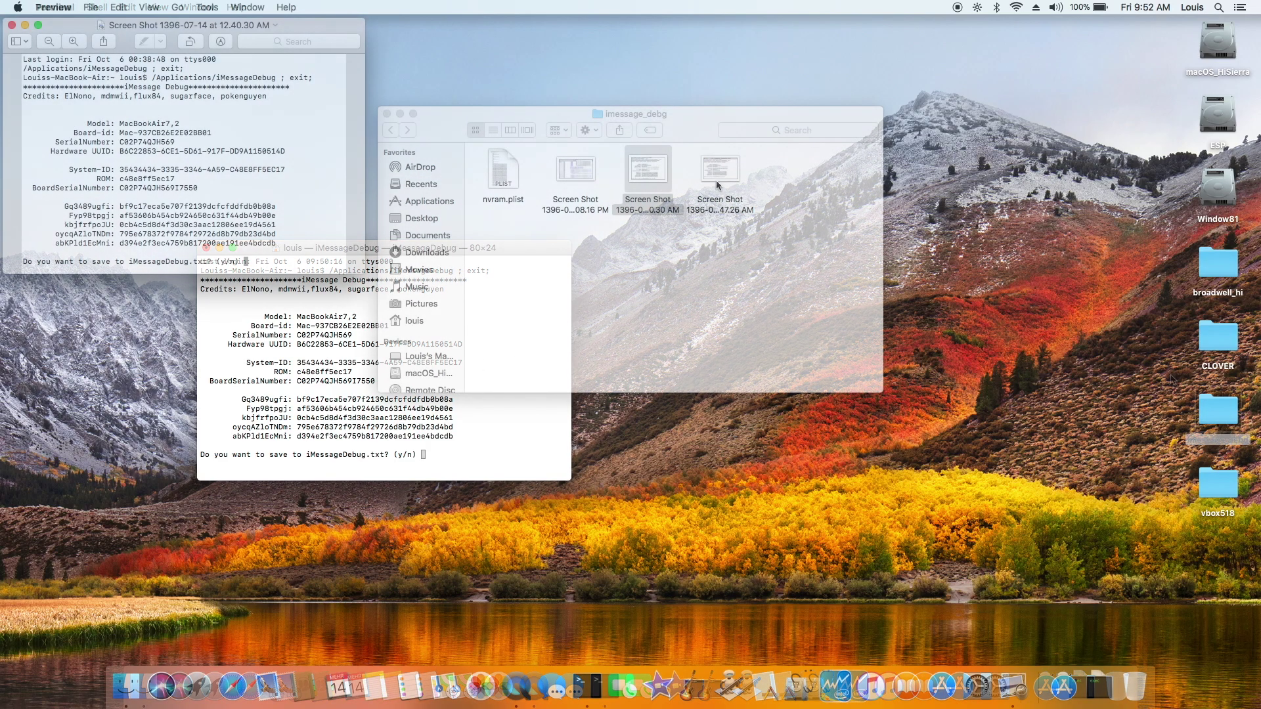
Open the 12.47.26 AM screenshot in Preview and place it beside the live iMessageDebug output.
double_click(716, 180)
click(696, 119)
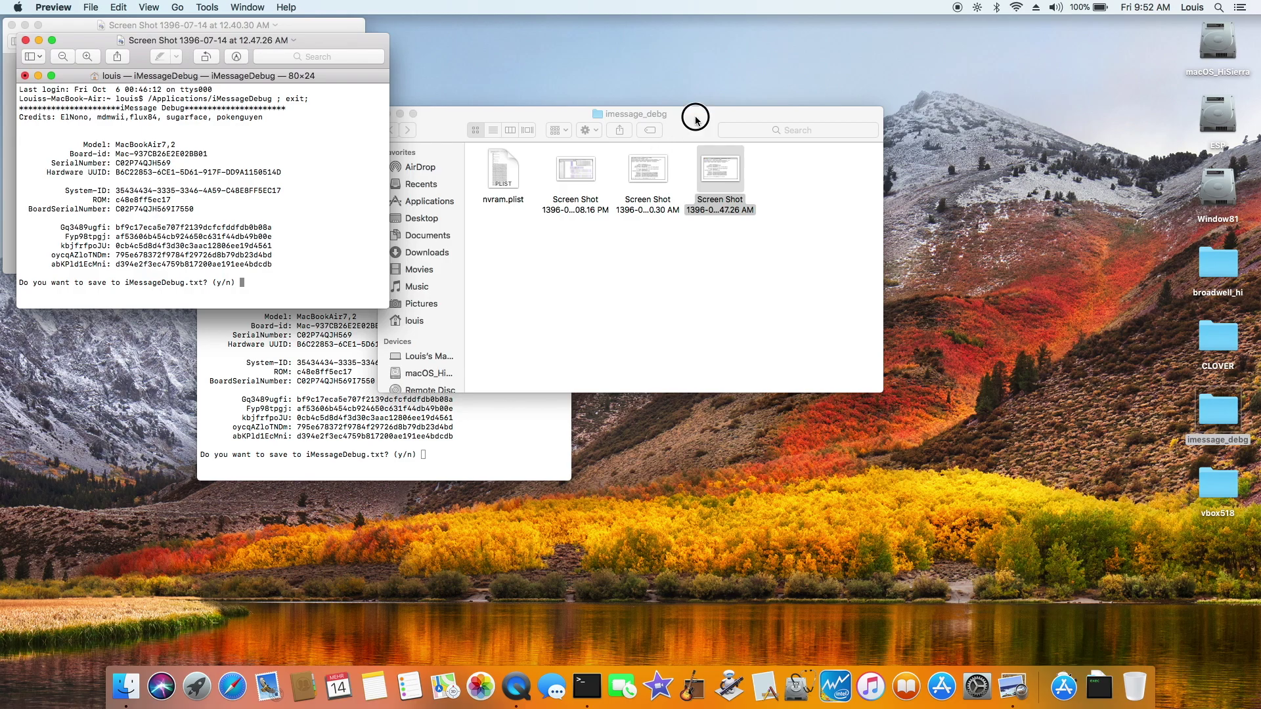
drag(696, 119, 923, 56)
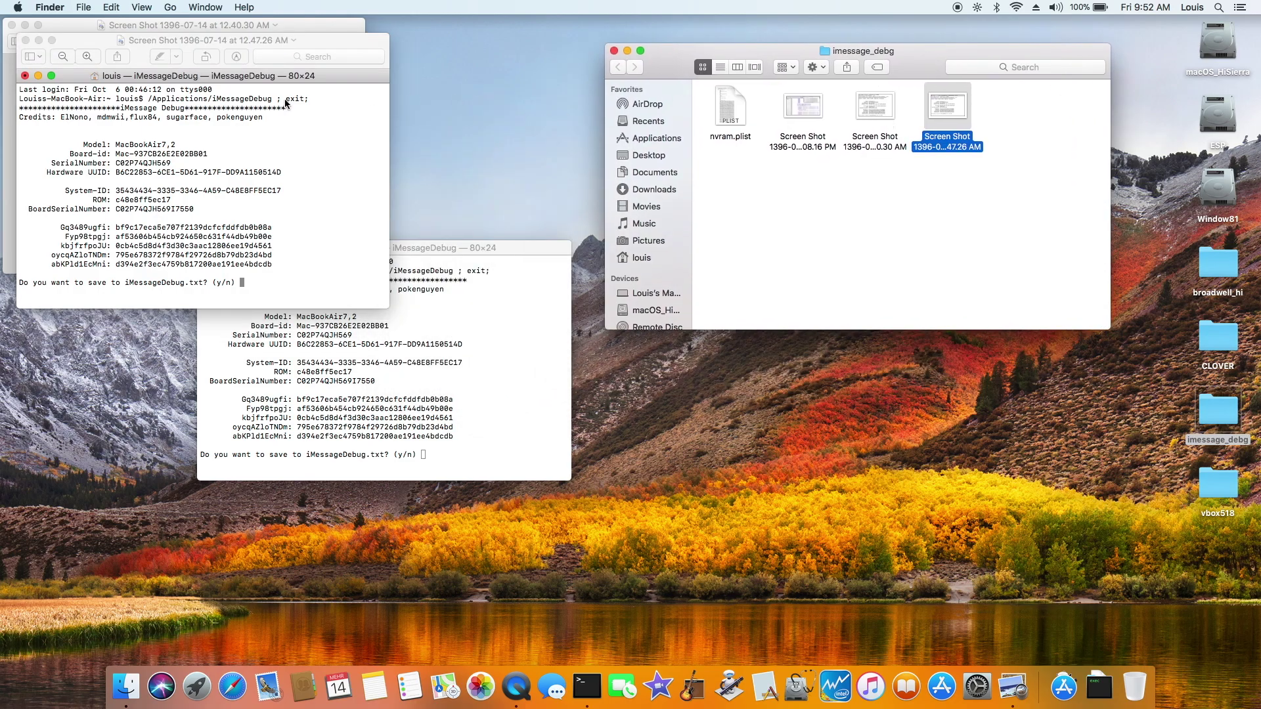
drag(240, 40, 546, 3)
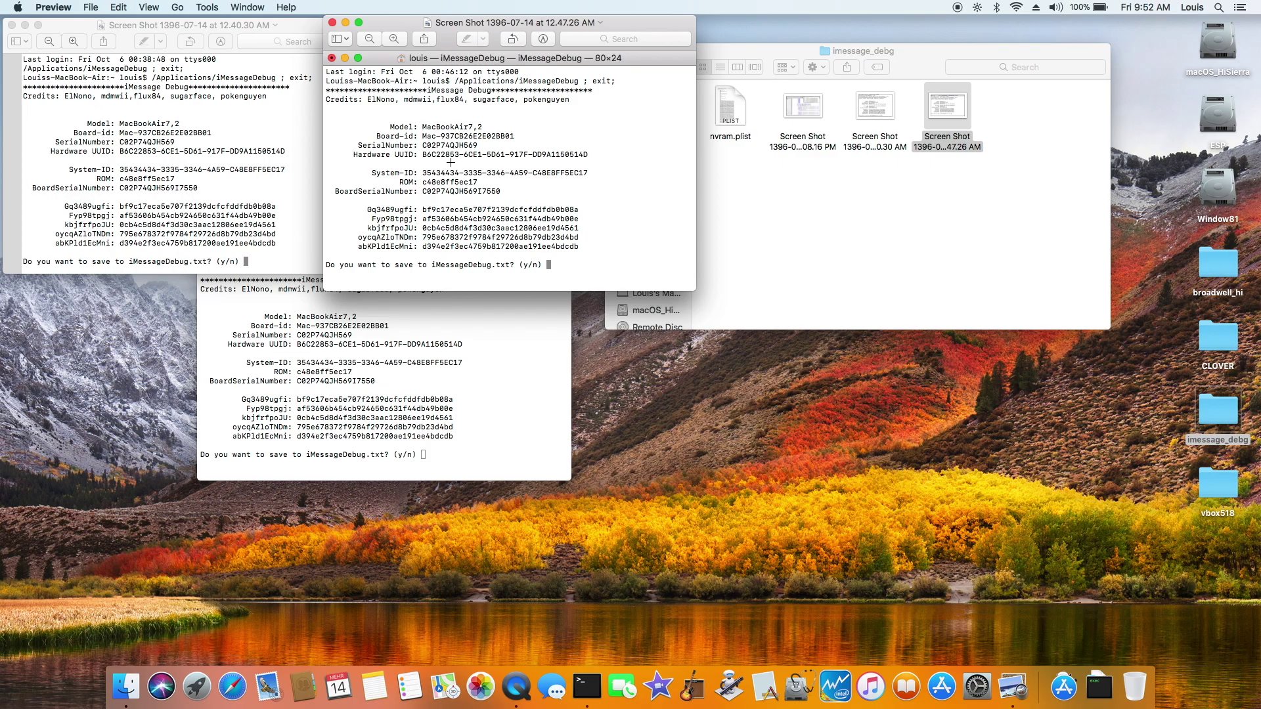
Close both screenshots, terminate the iMessageDebug Terminal window, and close the screenshot folder.
click(332, 23)
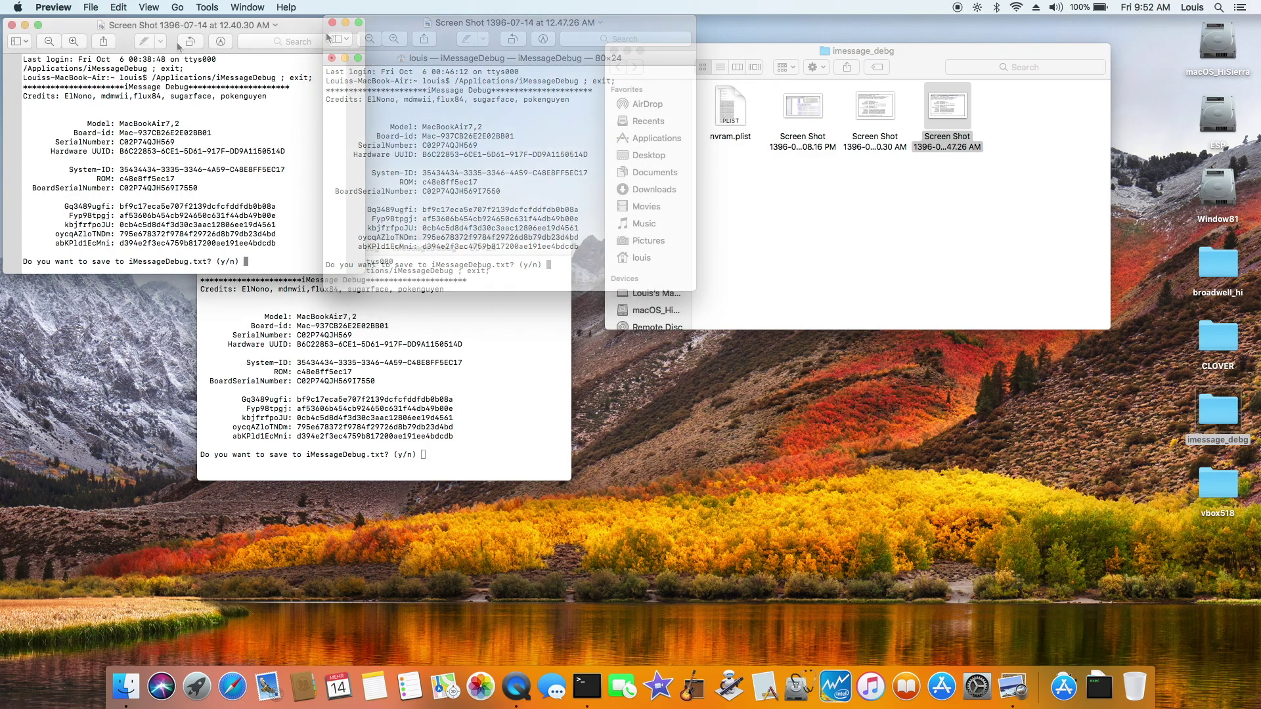
click(12, 25)
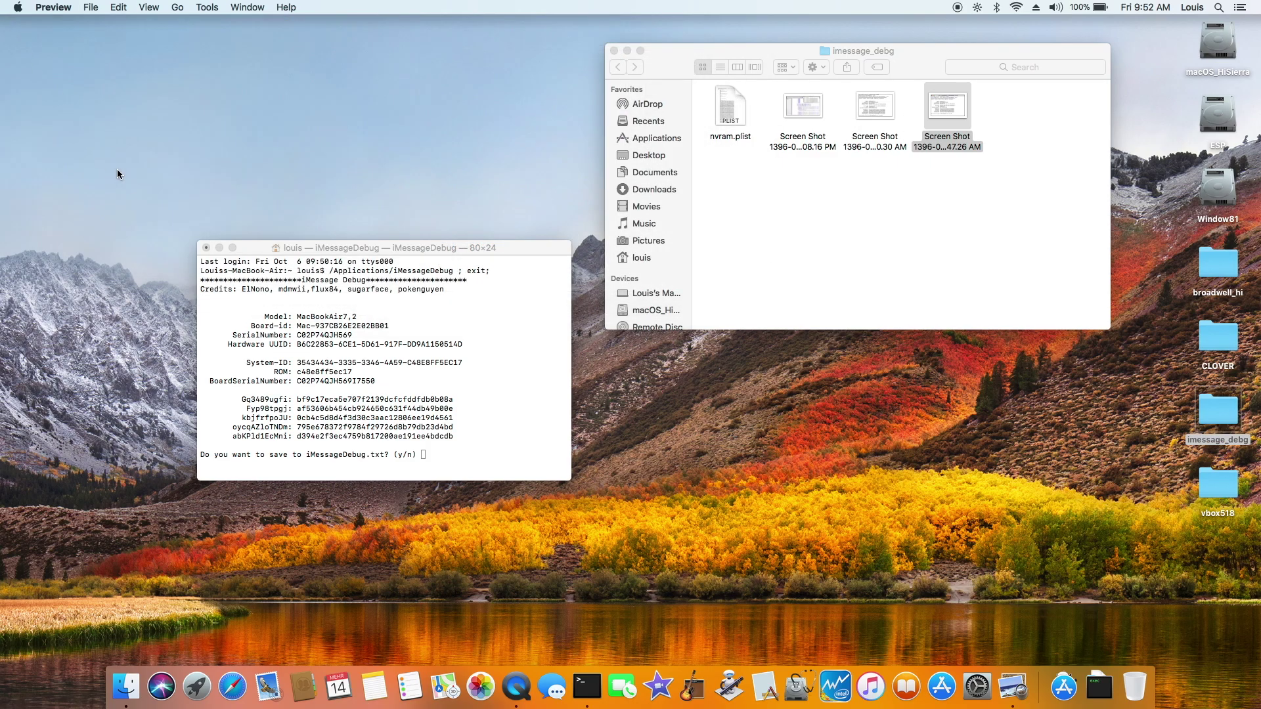
click(207, 250)
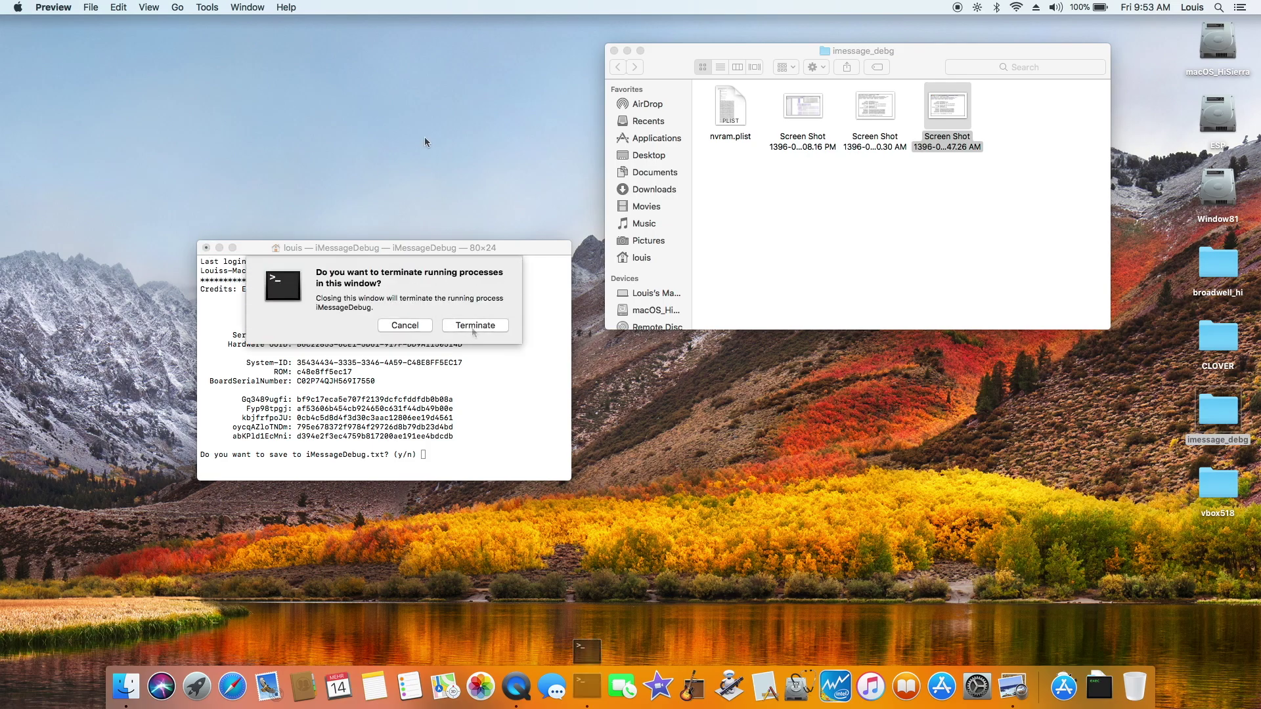
click(473, 326)
click(614, 51)
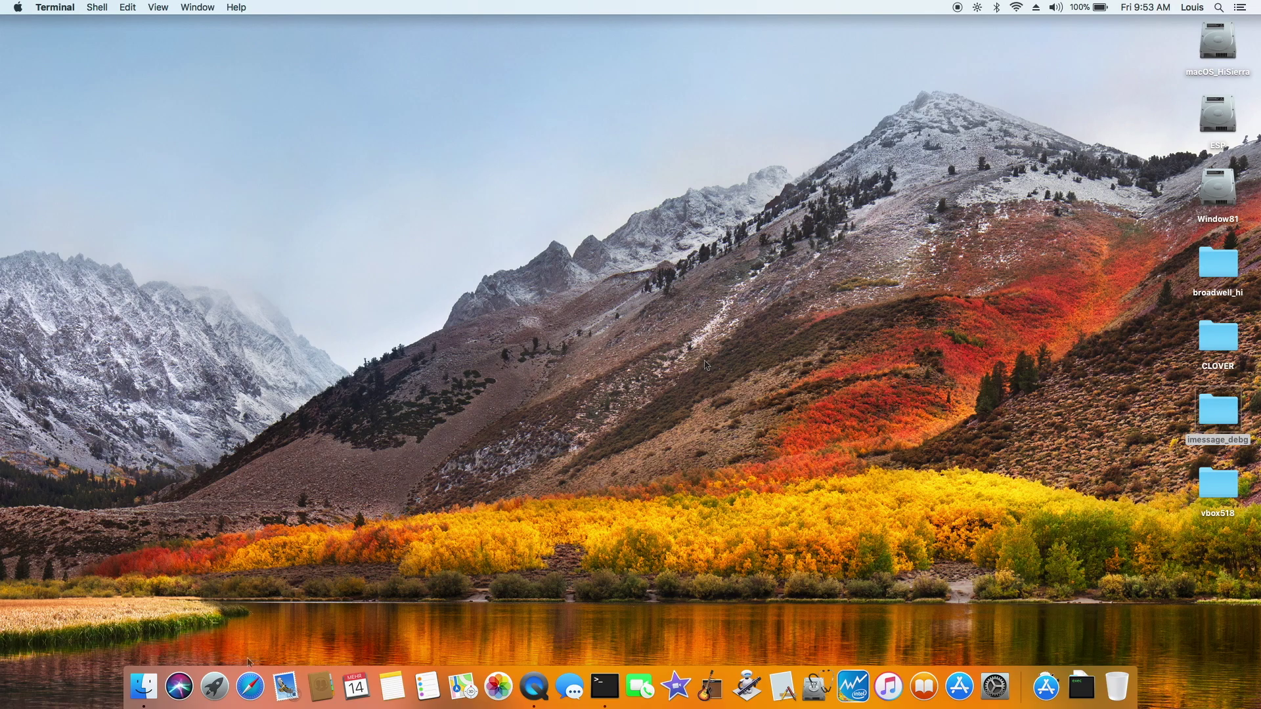
Search 'apple id' in Safari, view the Create Your Apple ID form, then close Safari.
click(253, 683)
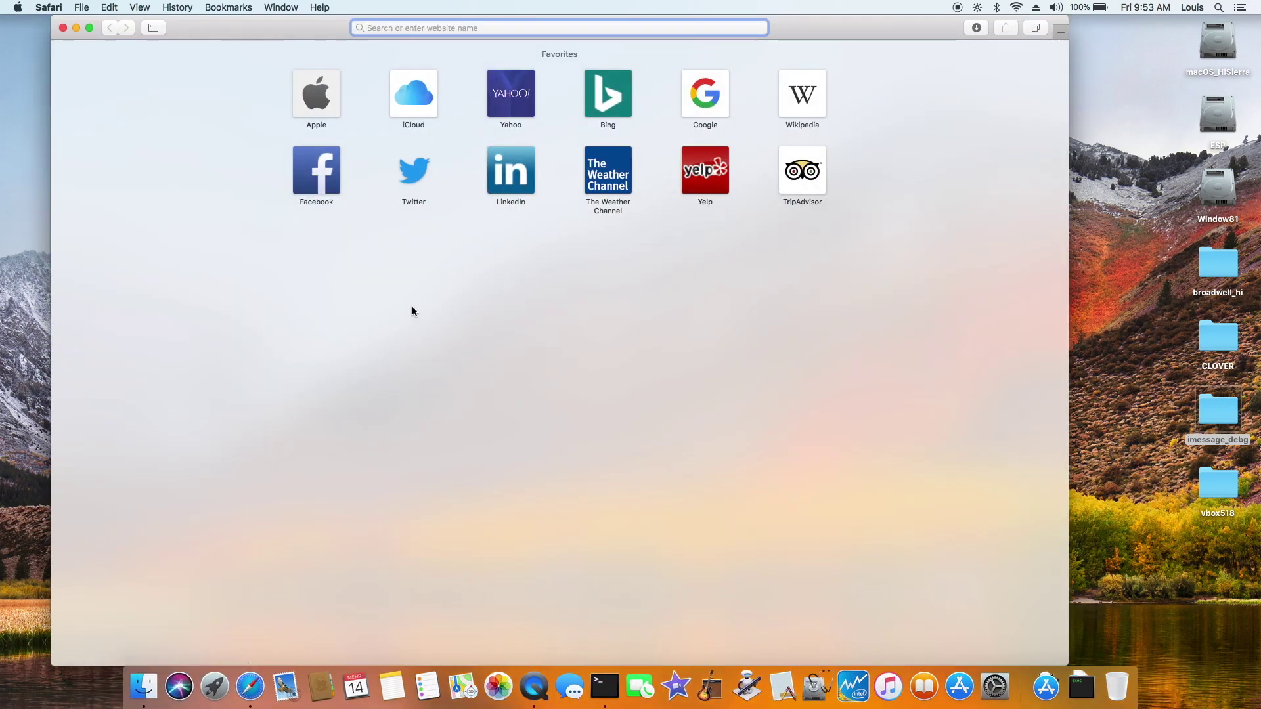
text(apple id)
key(Return)
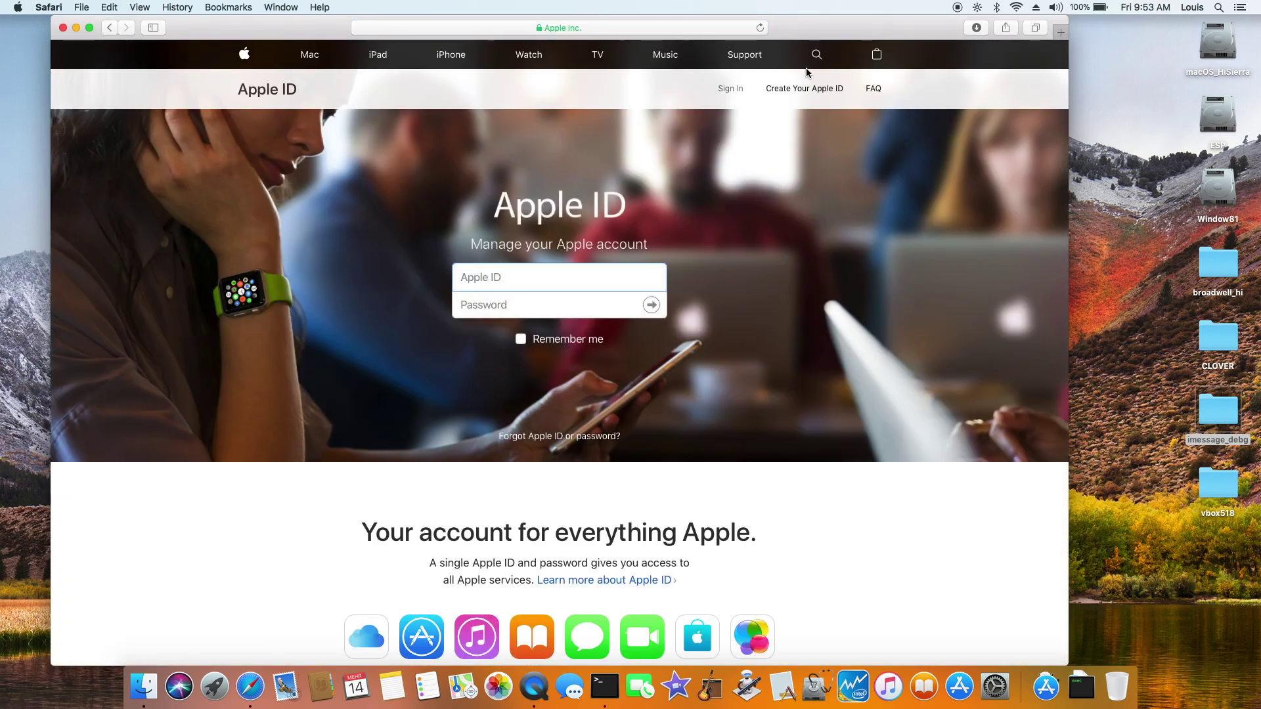
click(812, 87)
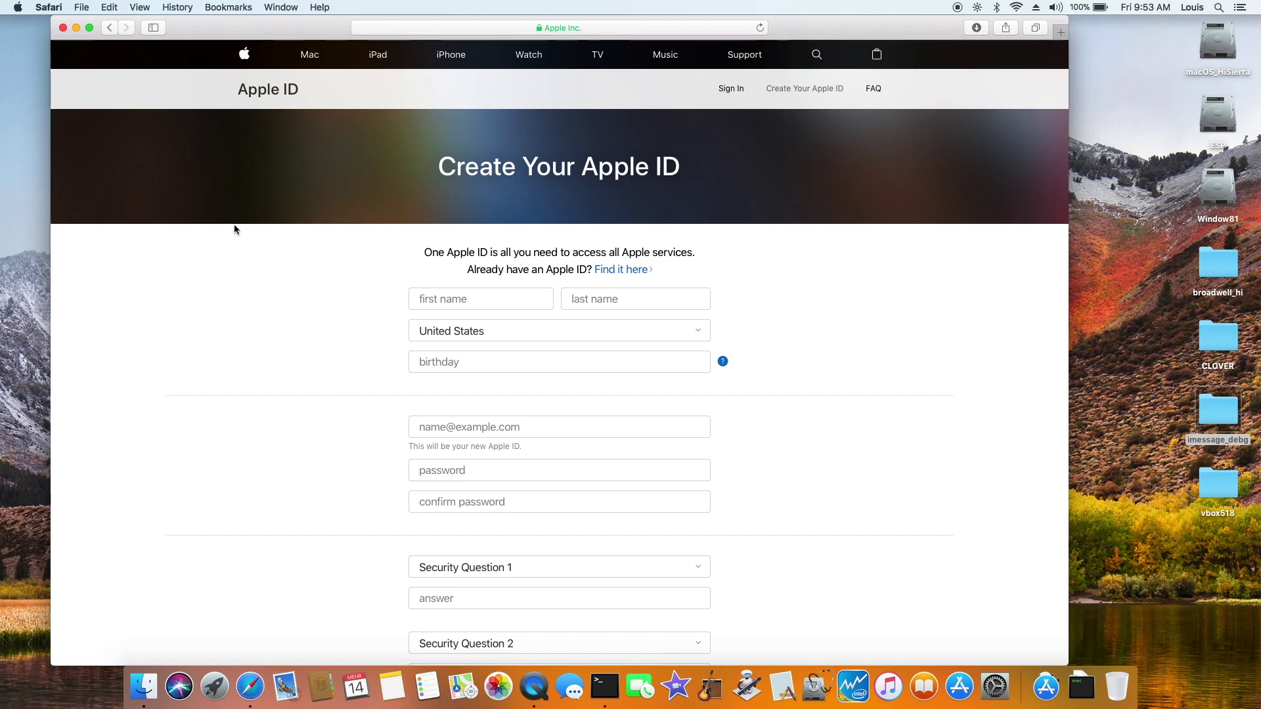
click(63, 29)
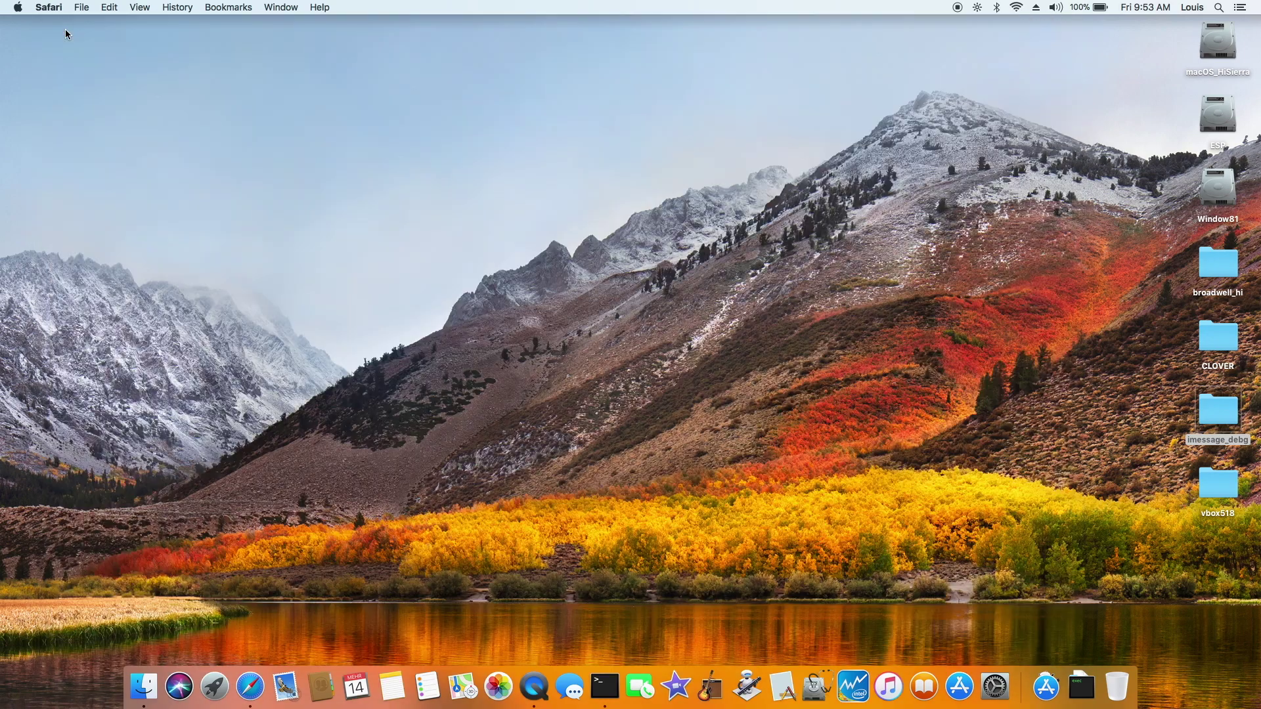
click(997, 678)
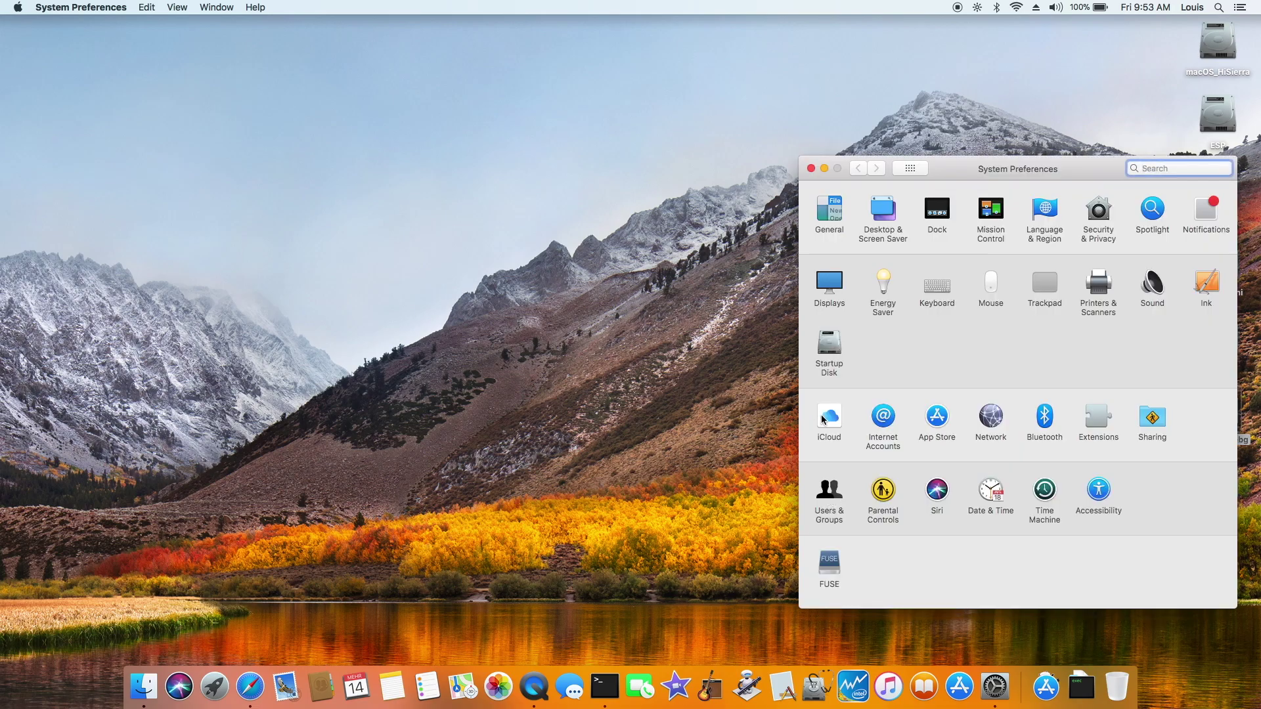
Sign in to iCloud with the Apple ID and postpone two-factor authentication.
click(827, 421)
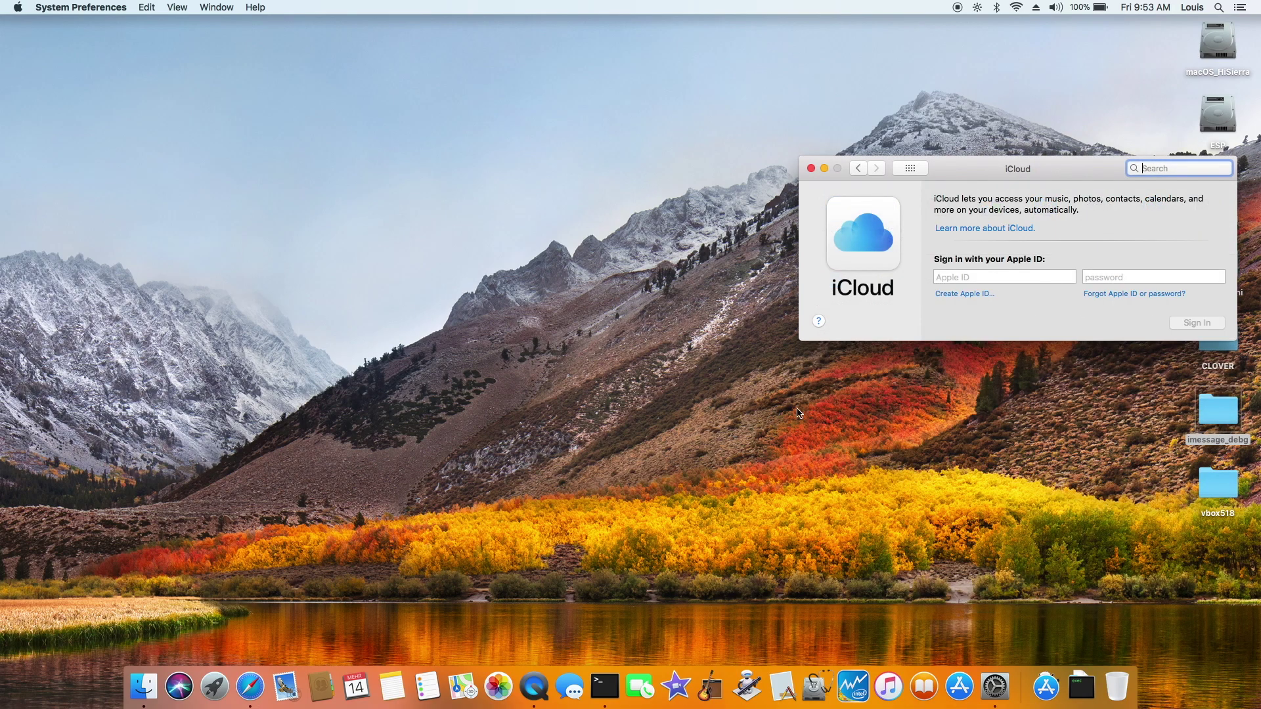
click(970, 277)
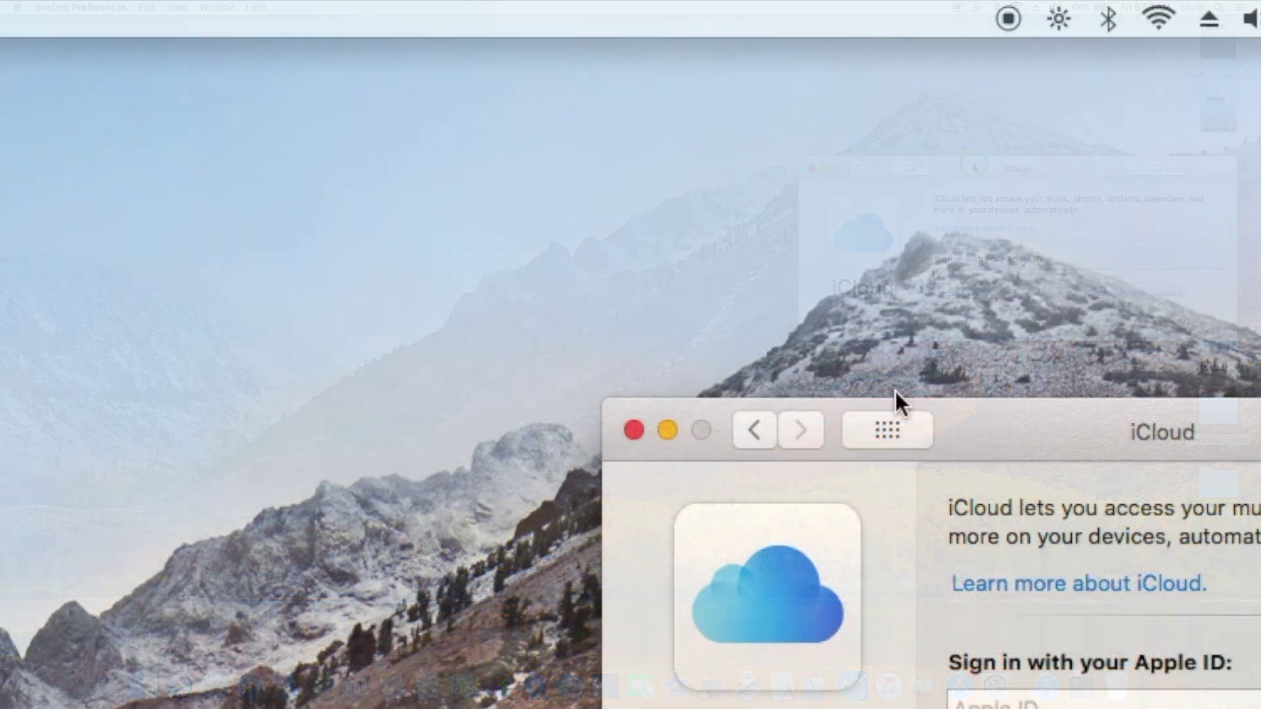
drag(913, 164, 714, 174)
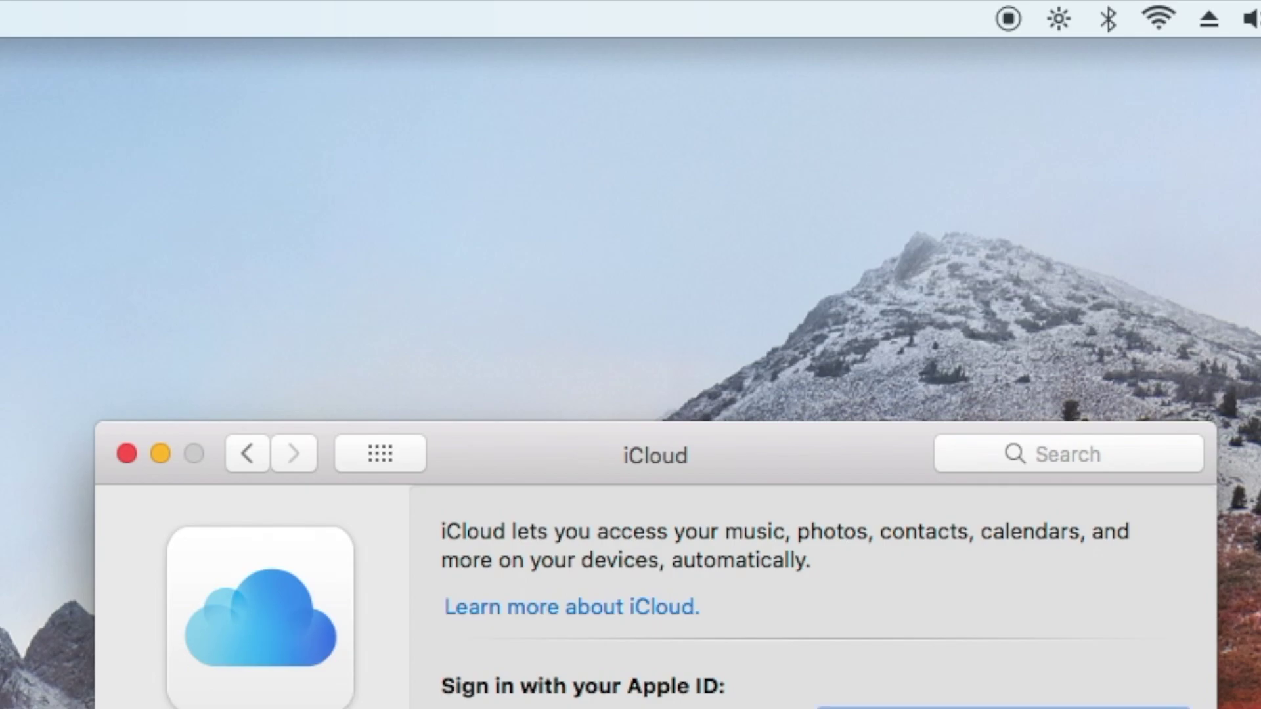
key(Return)
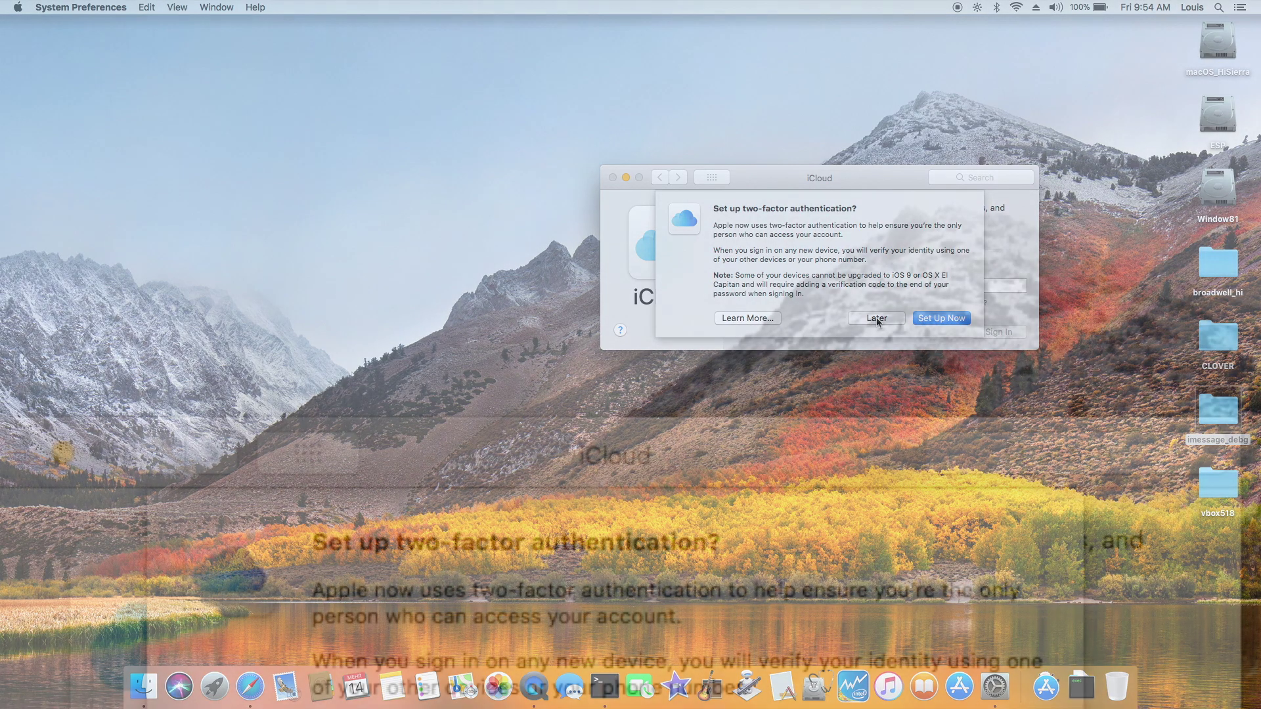
click(873, 320)
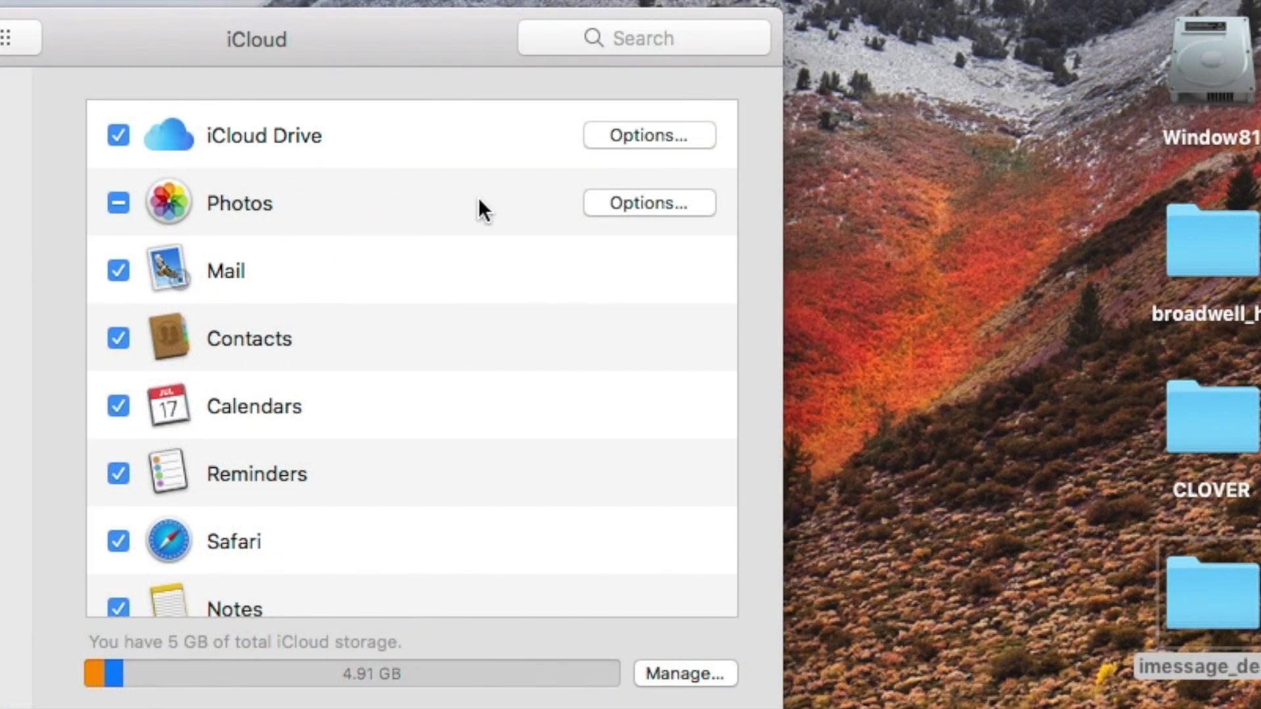
Turn off iCloud Photos syncing and review the remaining enabled services.
click(117, 200)
scroll(369, 401, down, 1)
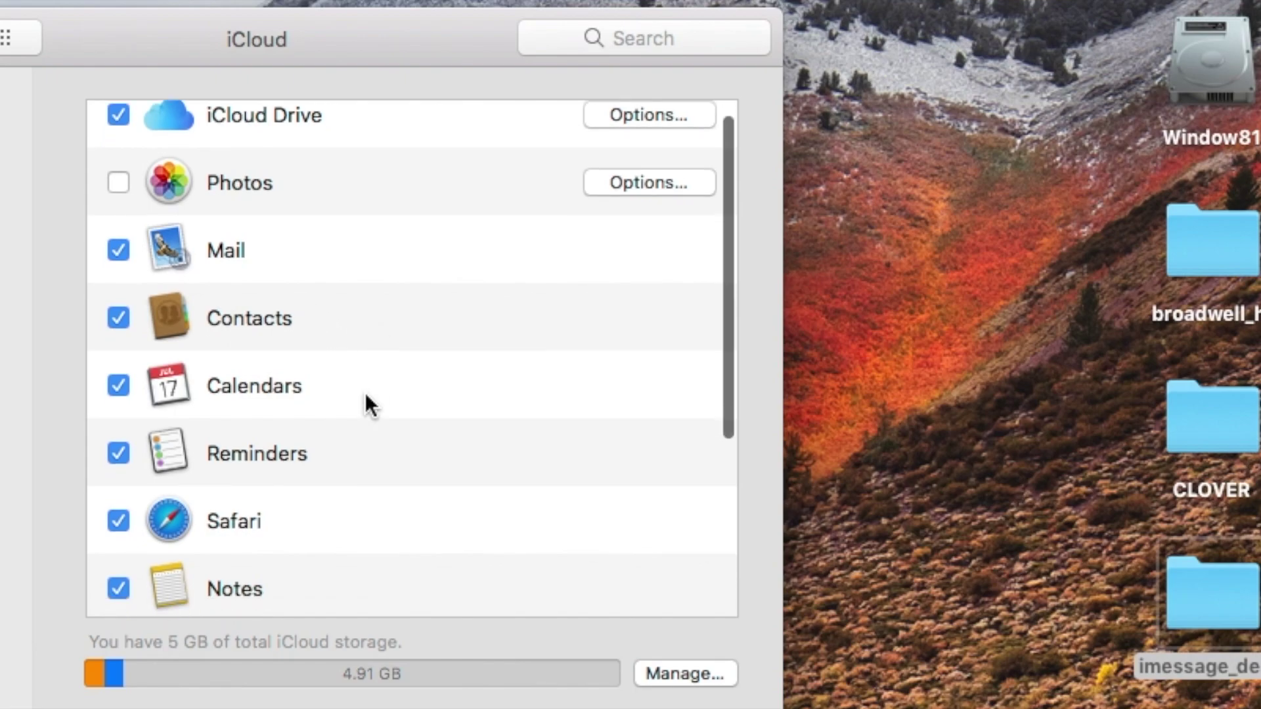
scroll(365, 392, down, 5)
scroll(364, 392, down, 1)
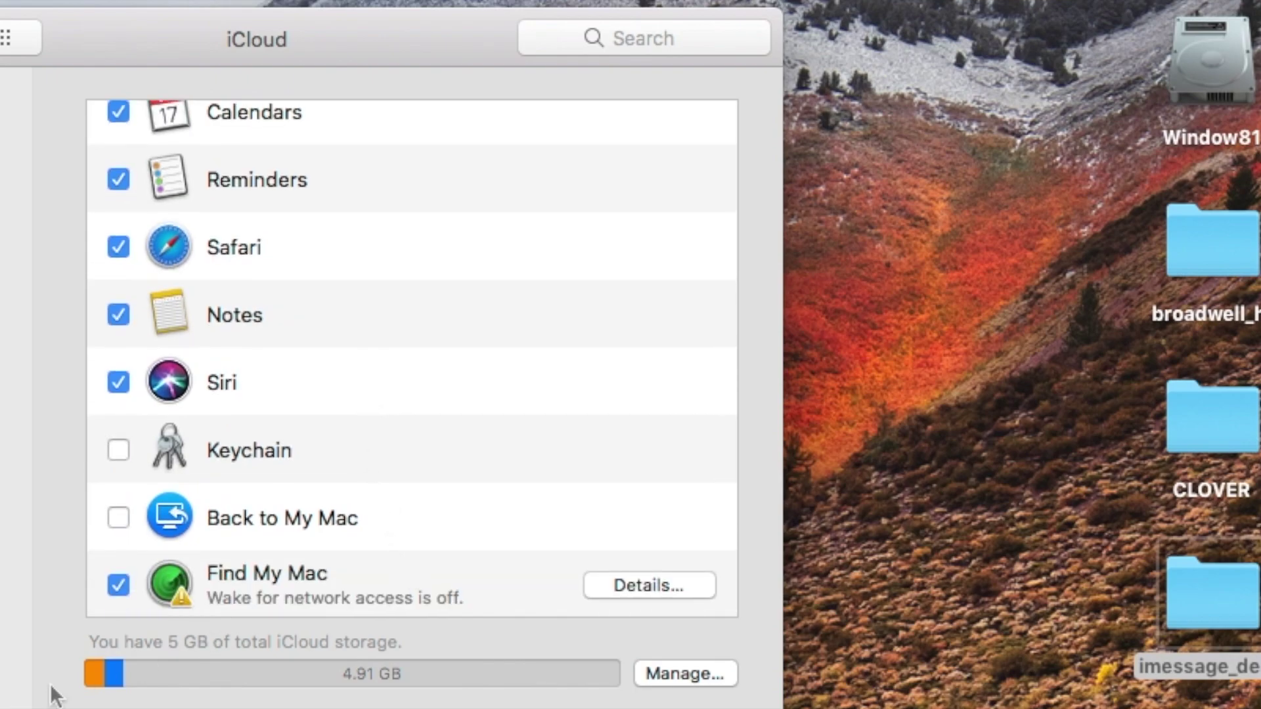
mouse_move(1, 707)
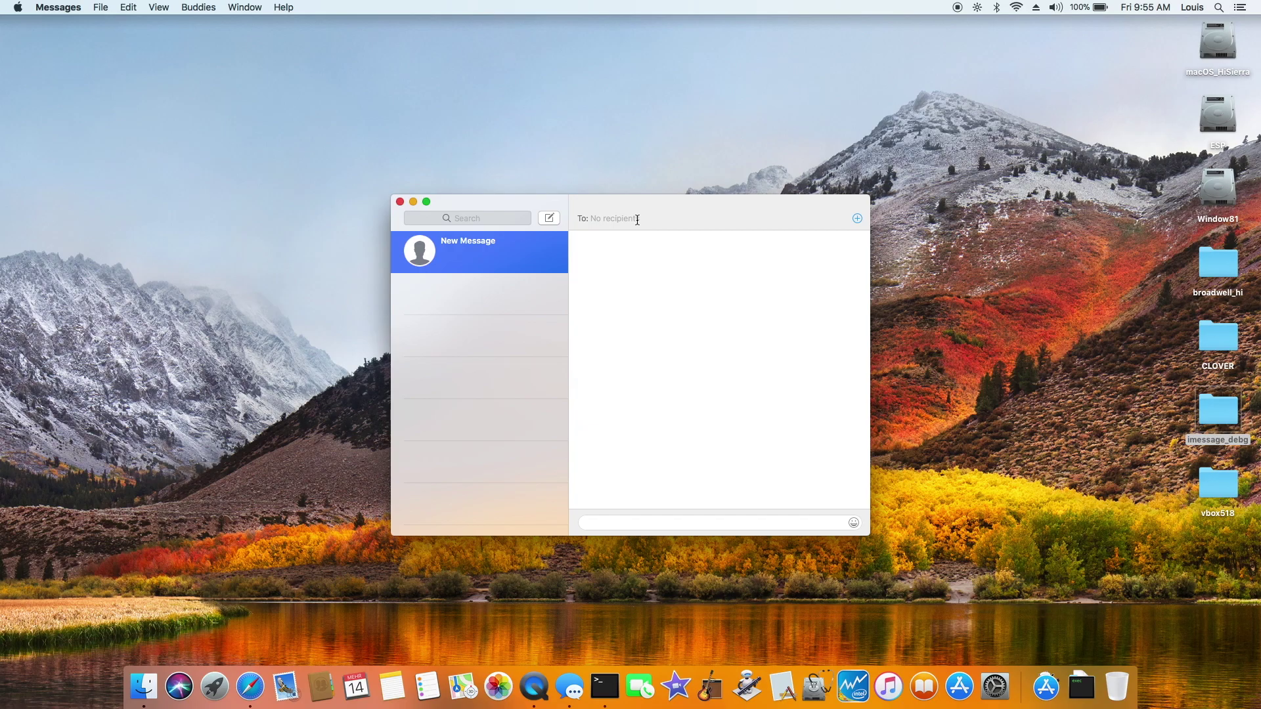
Address a new message to the contact and dismiss the iPhone text messages prompt.
text(audi)
key(Return)
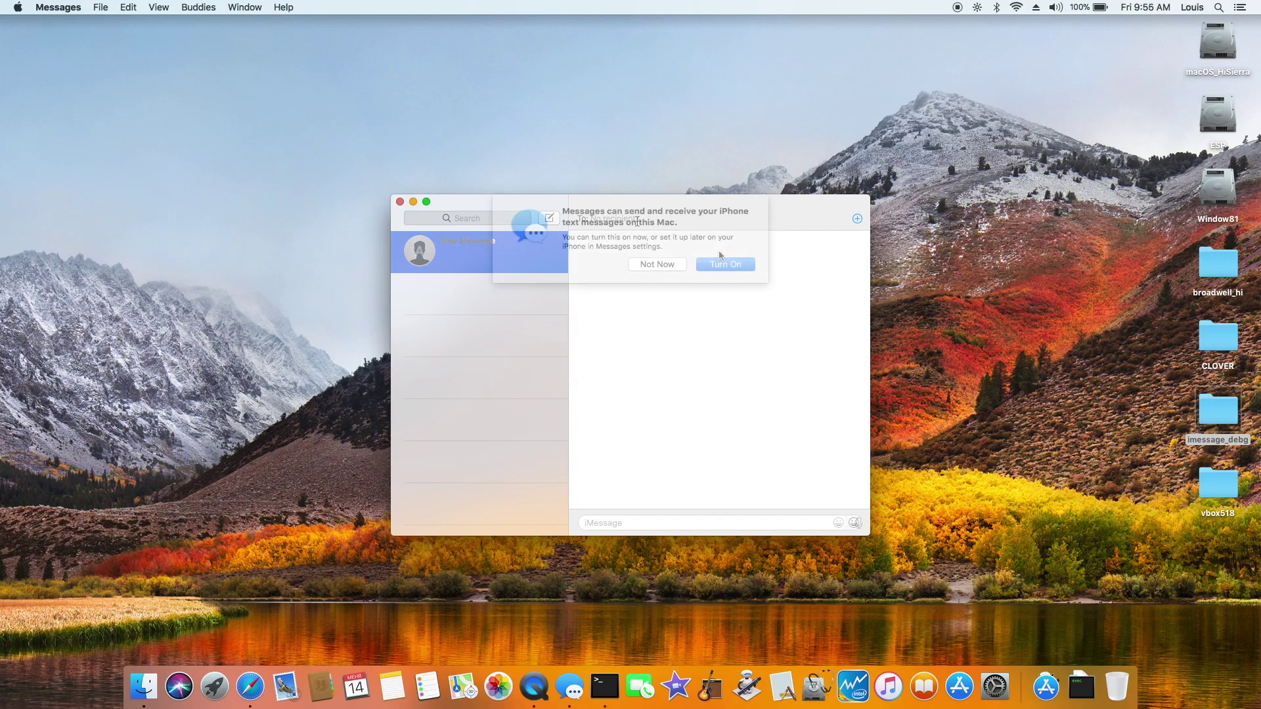
click(727, 265)
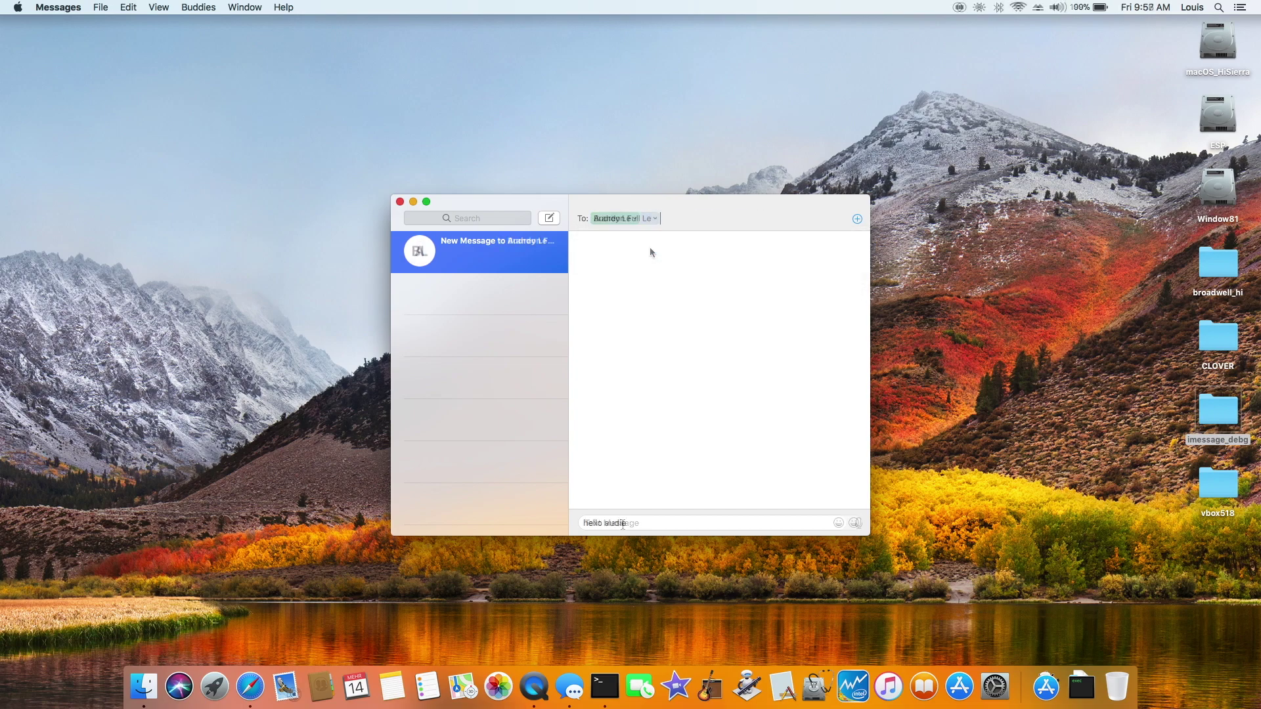
Send 'Happy Birthday' to the contact, then close the Messages window.
text(hello audie)
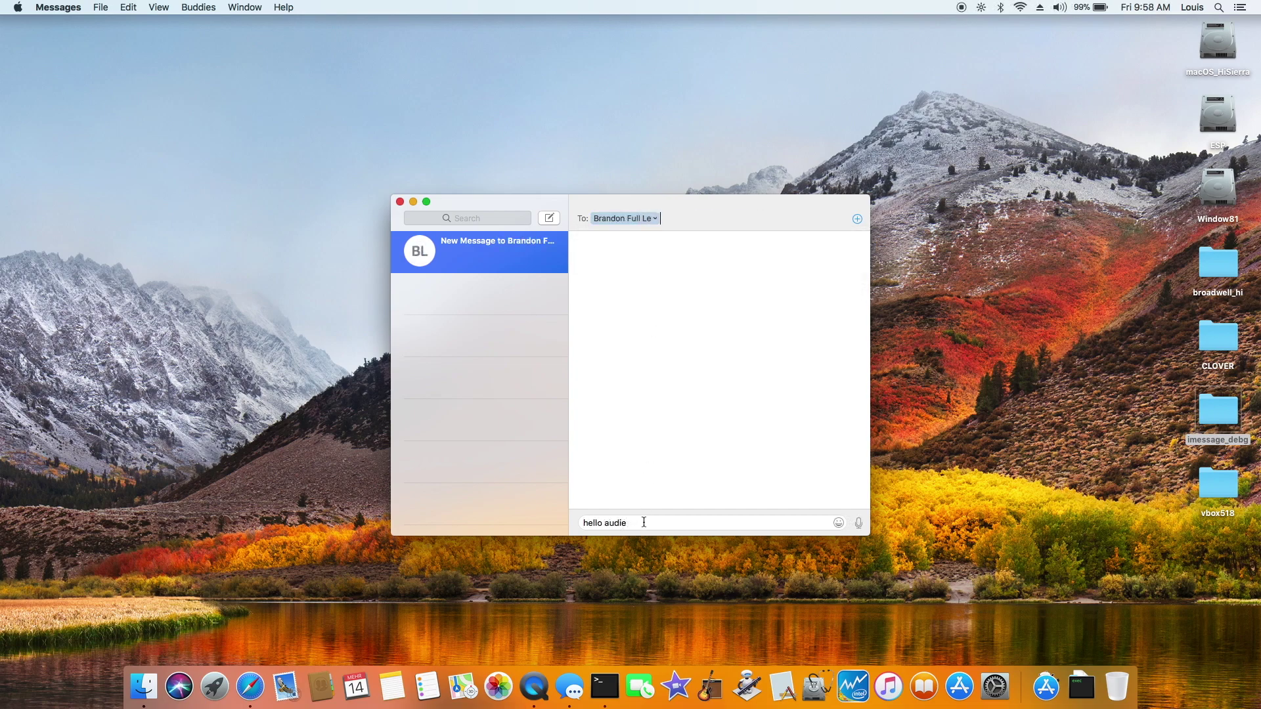
key(BackSpace)
key(BackSpace)
key(BackSpace)
key(BackSpace)
key(BackSpace)
key(BackSpace)
key(BackSpace)
key(BackSpace)
key(BackSpace)
key(BackSpace)
key(BackSpace)
text(Happy Birthday)
key(Return)
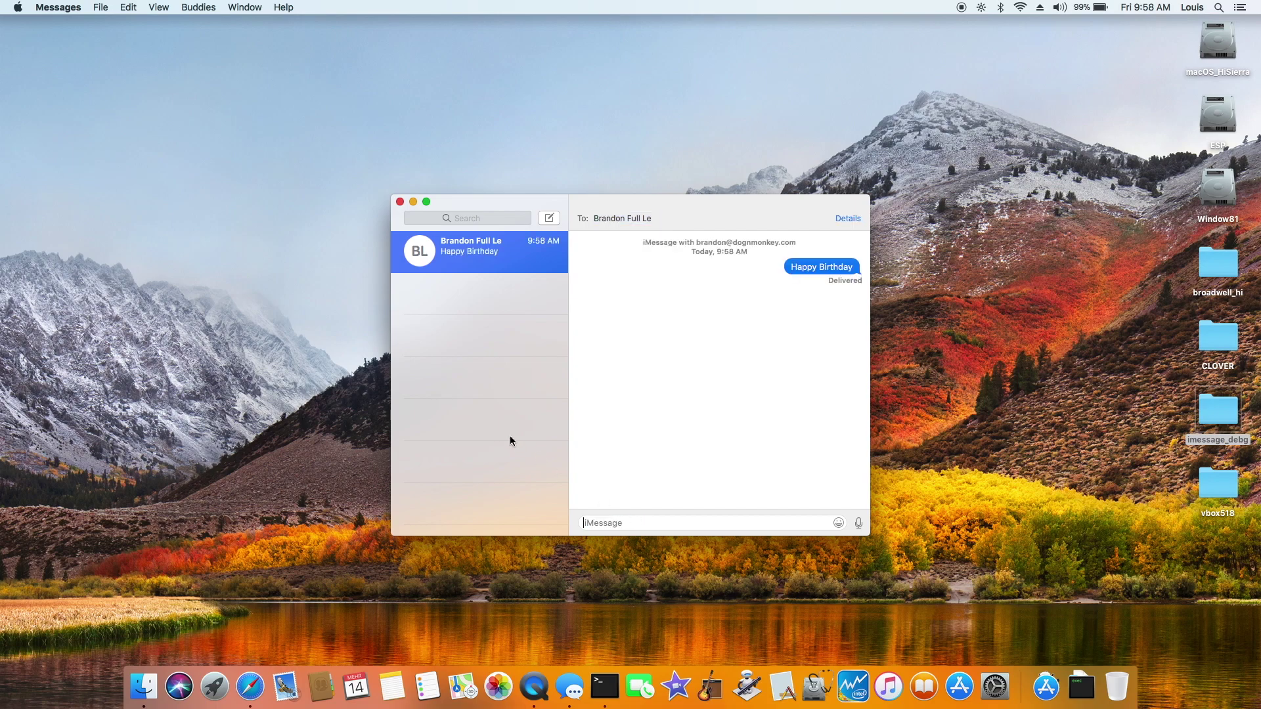
click(400, 203)
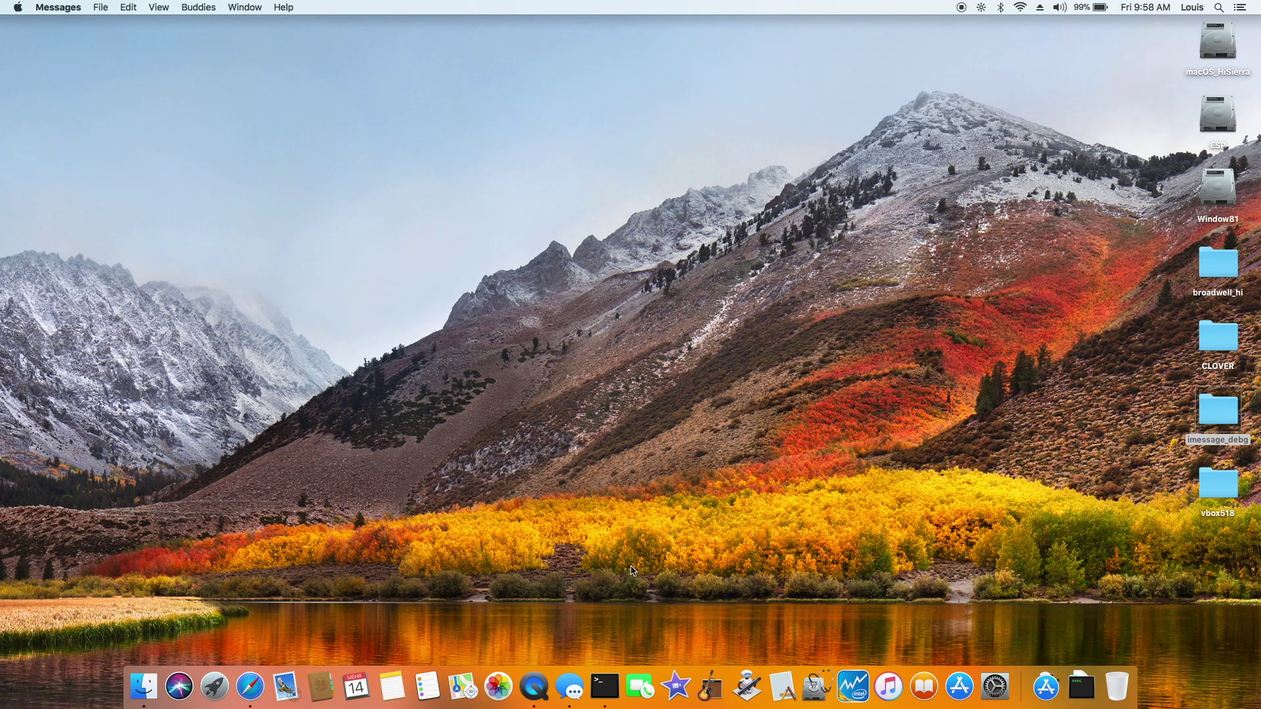
Launch FaceTime from the Dock.
click(637, 685)
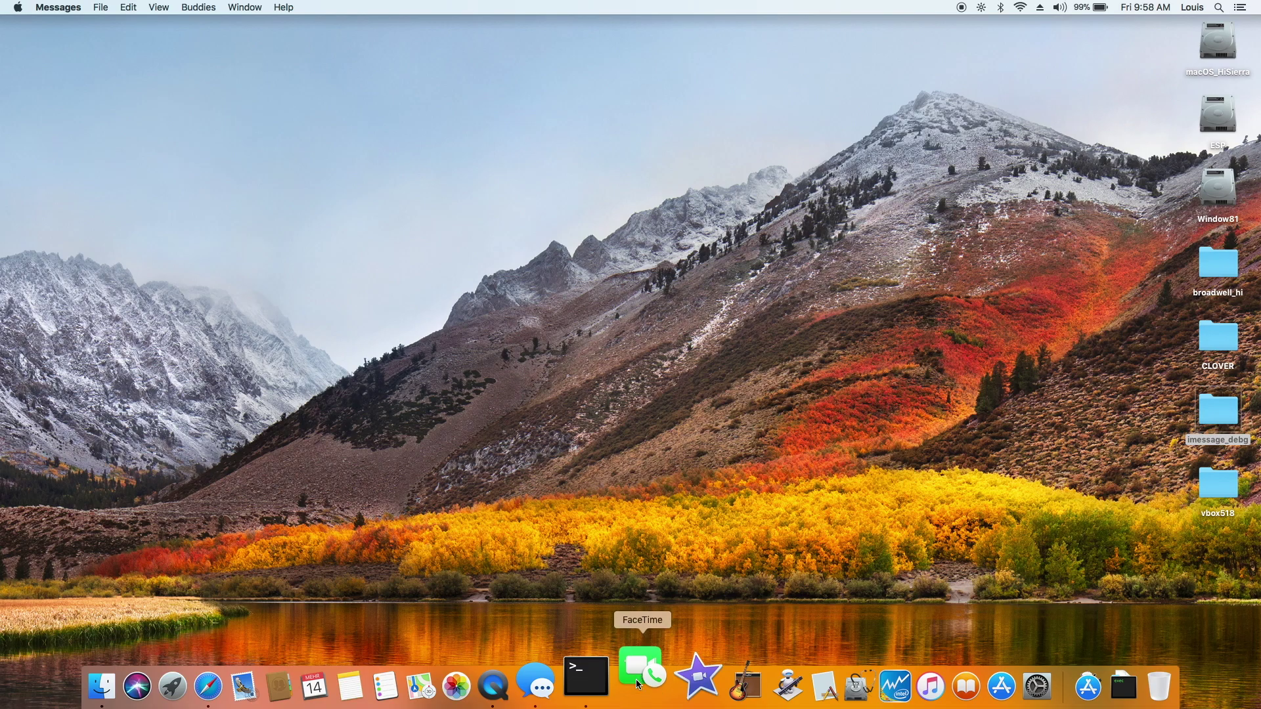